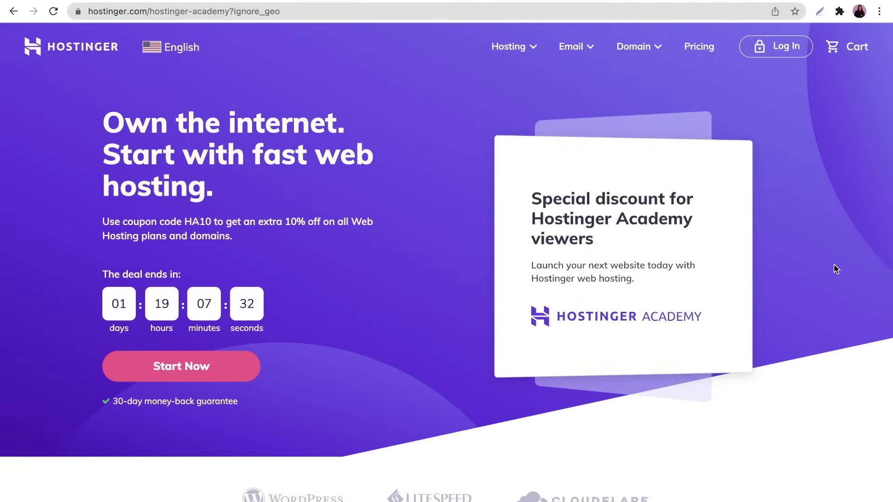
Select the Premium Shared Hosting plan from Hostinger's pricing section
{"action": "scroll", "coordinate": [833, 264], "scroll_direction": "down", "scroll_amount": 10}
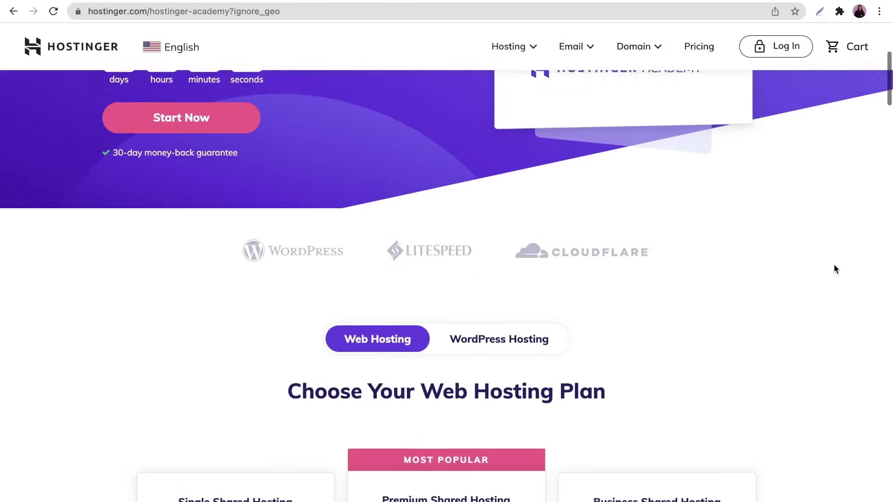
{"action": "scroll", "coordinate": [834, 266], "scroll_direction": "down", "scroll_amount": 4}
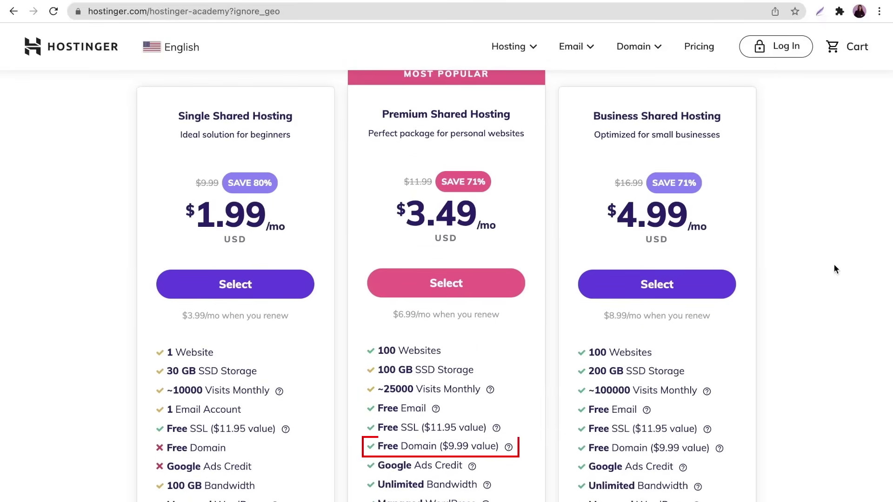
{"action": "left_click", "coordinate": [509, 285]}
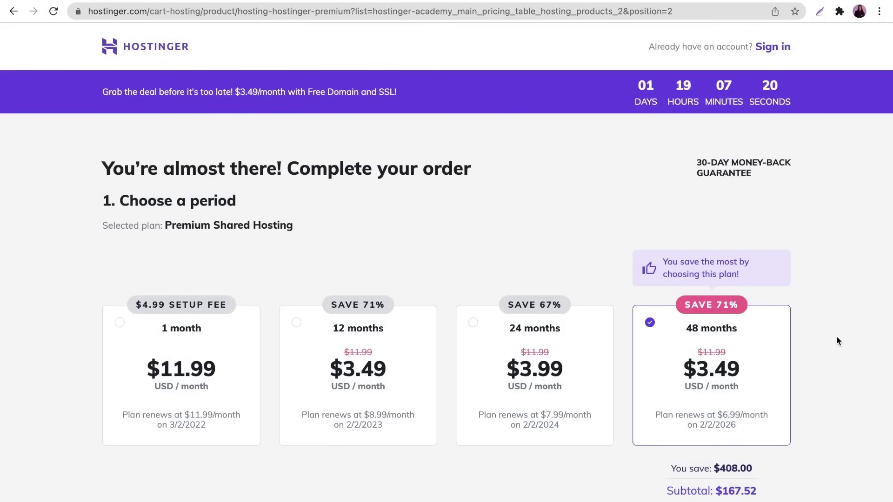
Enter coupon code HA10 on the 48-month plan checkout
{"action": "scroll", "coordinate": [838, 340], "scroll_direction": "down", "scroll_amount": 3}
{"action": "scroll", "coordinate": [837, 342], "scroll_direction": "down", "scroll_amount": 1}
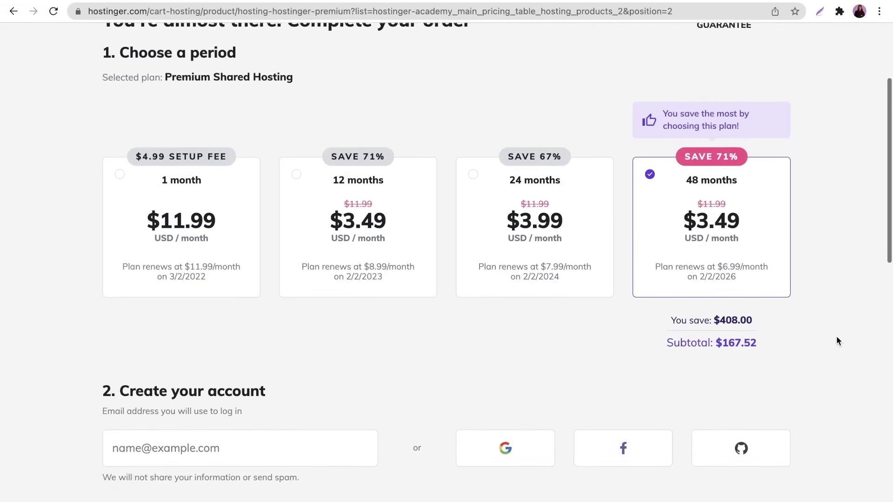
{"action": "scroll", "coordinate": [837, 342], "scroll_direction": "down", "scroll_amount": 3}
{"action": "scroll", "coordinate": [837, 339], "scroll_direction": "down", "scroll_amount": 3}
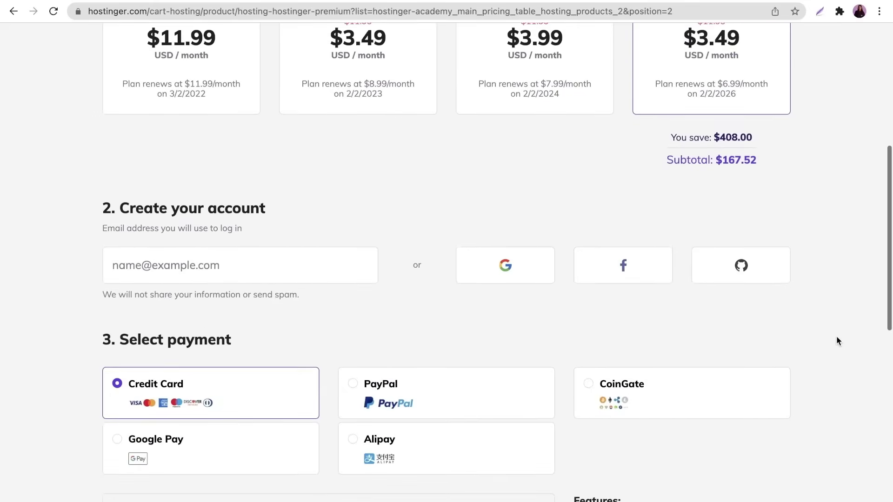
{"action": "scroll", "coordinate": [836, 336], "scroll_direction": "down", "scroll_amount": 7}
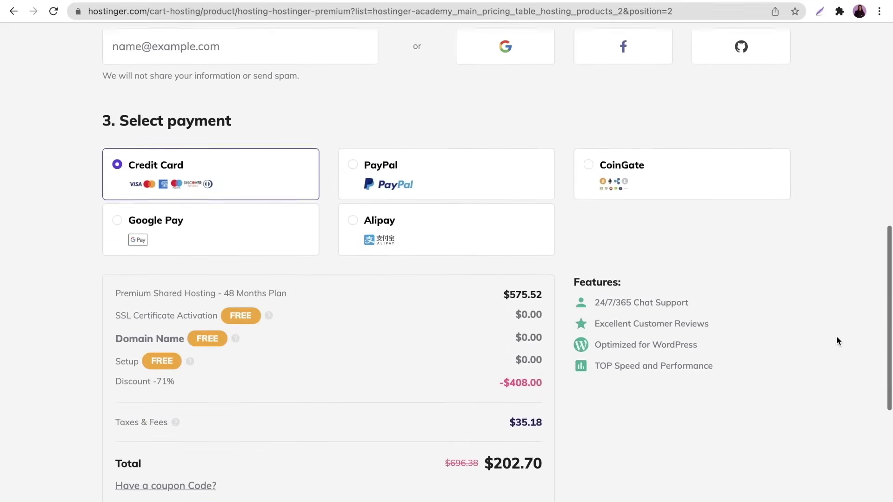
{"action": "left_click", "coordinate": [209, 305]}
{"action": "type", "text": "HA10"}
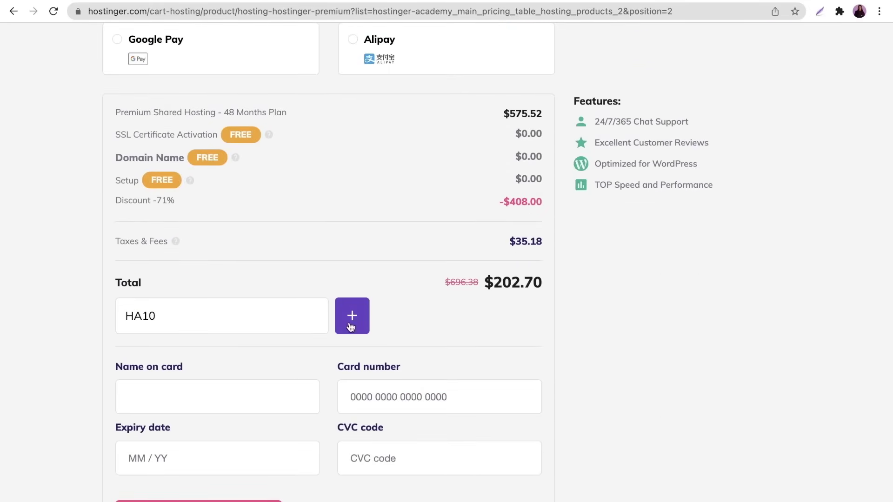
Apply the HA10 coupon and launch the Premium Shared Hosting setup wizard
{"action": "left_click", "coordinate": [351, 321]}
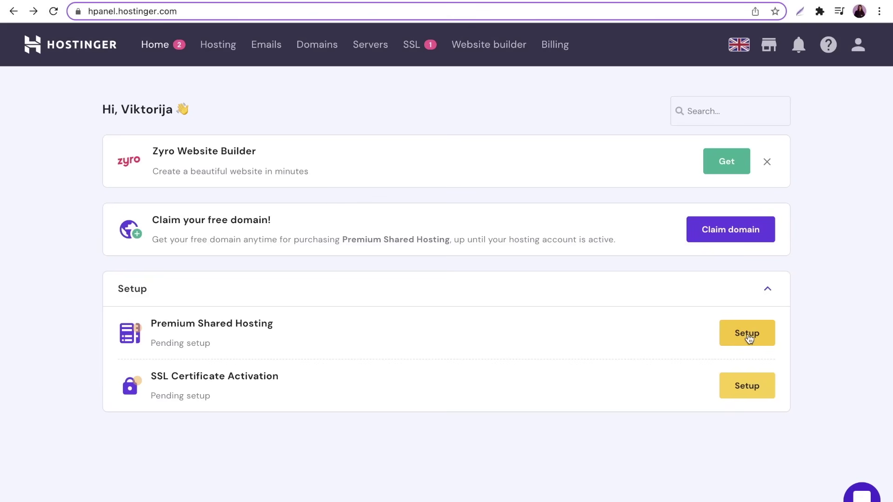
{"action": "left_click", "coordinate": [748, 337]}
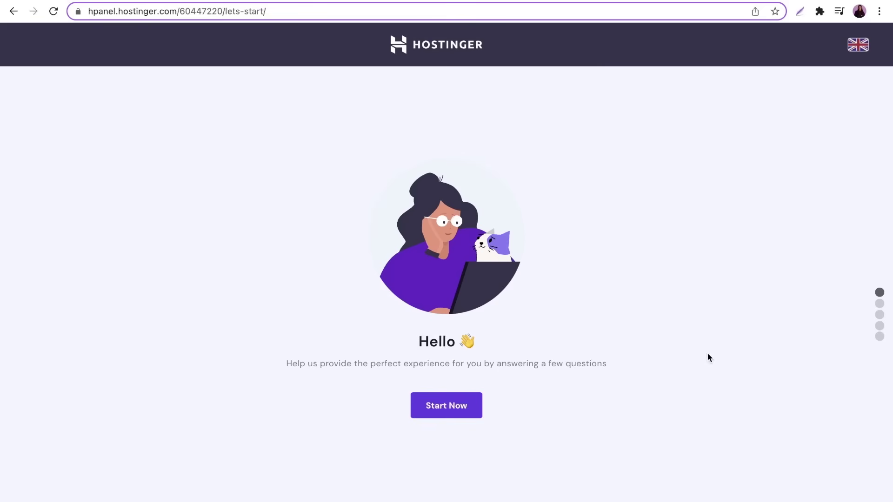
{"action": "left_click", "coordinate": [449, 407]}
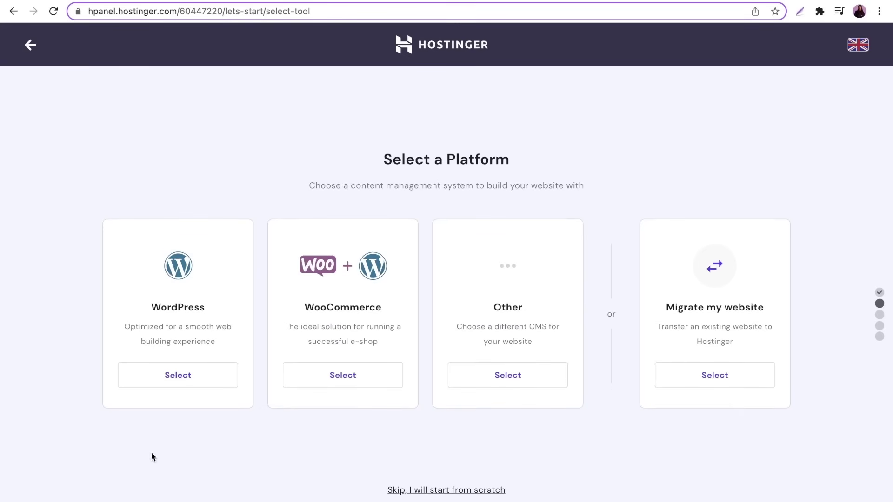
Pick WordPress as the platform and confirm its admin account details
{"action": "left_click", "coordinate": [181, 377]}
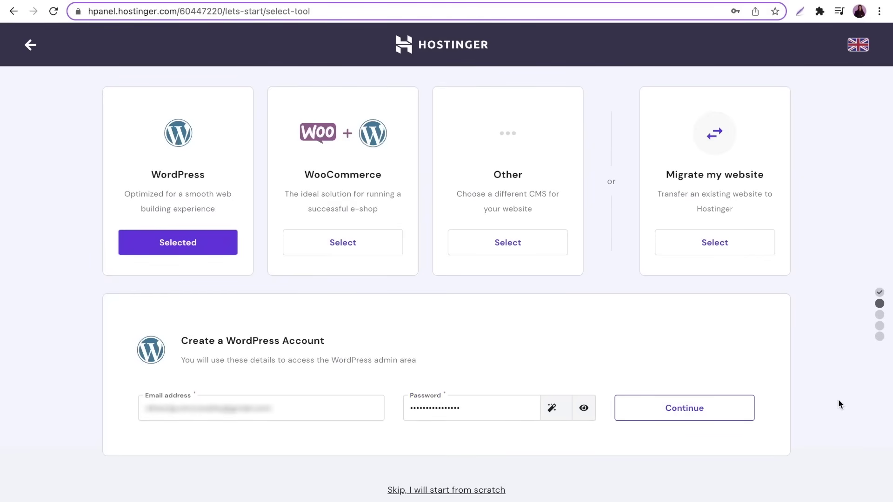
{"action": "left_click", "coordinate": [701, 409]}
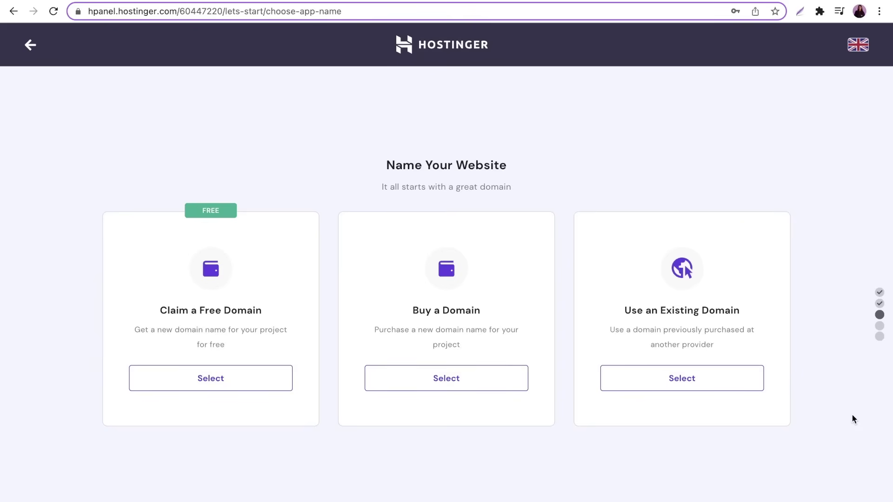
Claim the free domain cookingacademy.website after checking its availability
{"action": "left_click", "coordinate": [235, 384]}
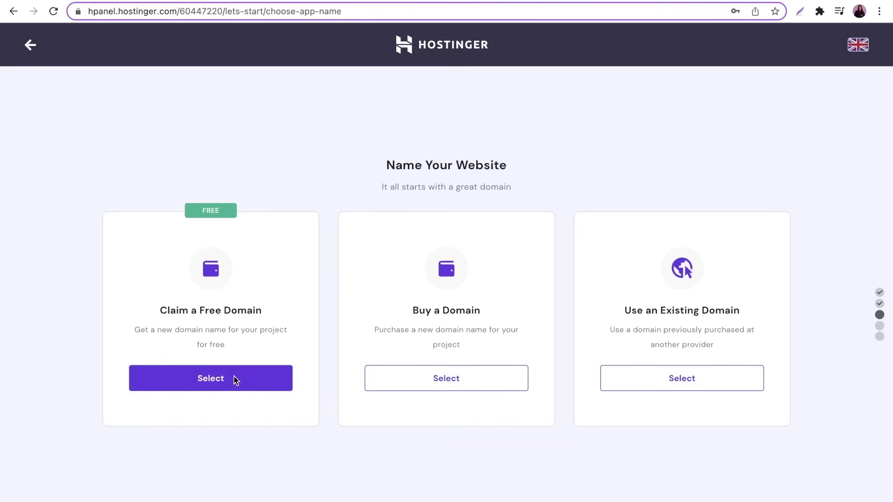
{"action": "left_click", "coordinate": [287, 434]}
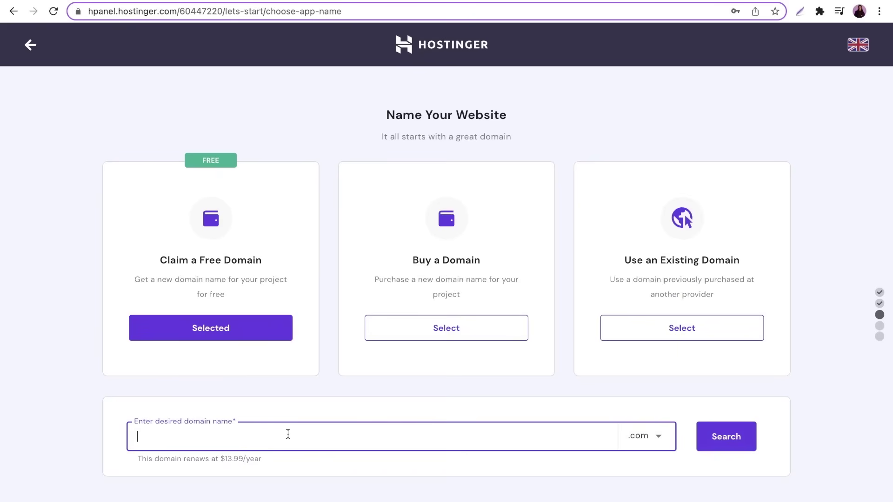
{"action": "type", "text": "cookingacademy"}
{"action": "left_click", "coordinate": [749, 446]}
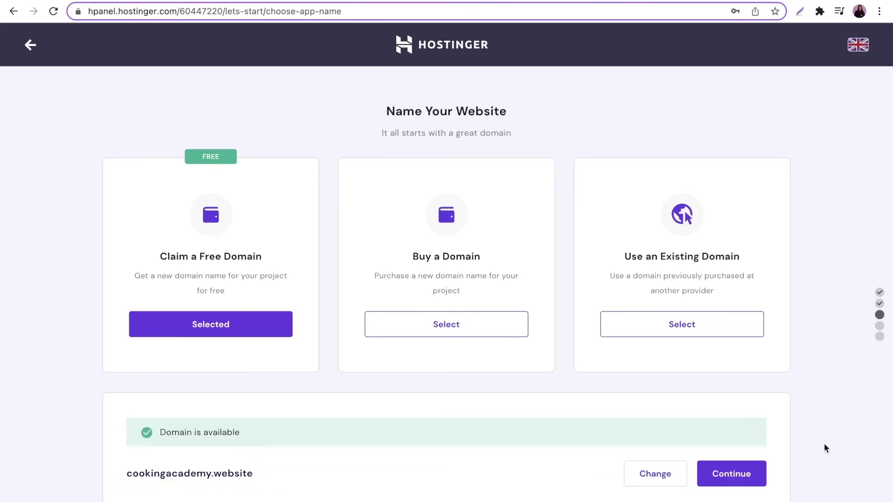
{"action": "left_click", "coordinate": [751, 447]}
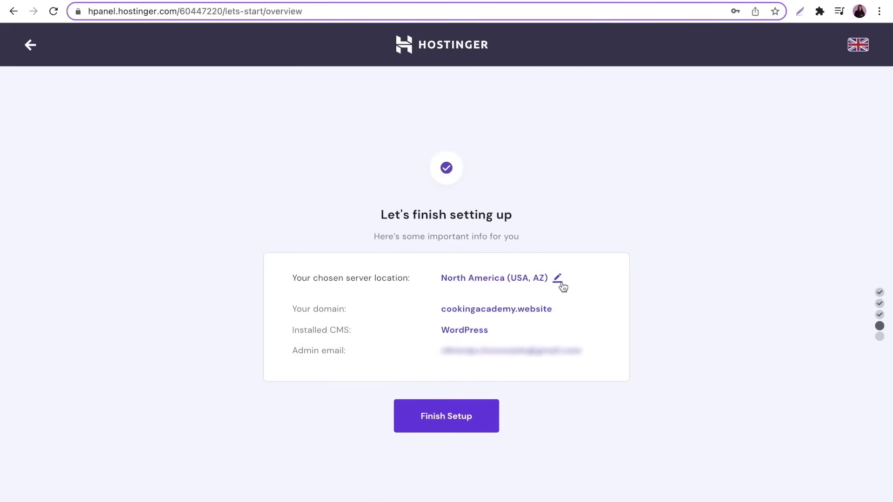
Change the server location to Europe (Lithuania) and finish the website setup
{"action": "left_click", "coordinate": [557, 279]}
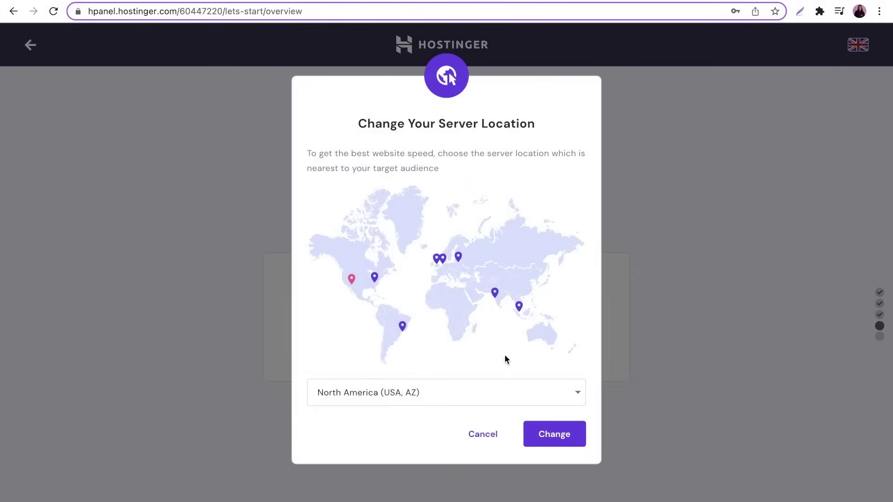
{"action": "left_click", "coordinate": [490, 391]}
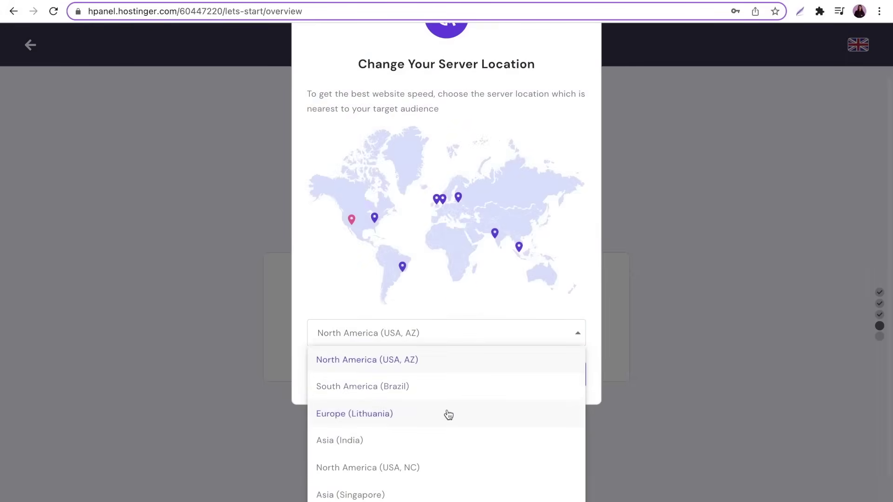
{"action": "left_click", "coordinate": [449, 415]}
{"action": "left_click", "coordinate": [579, 435]}
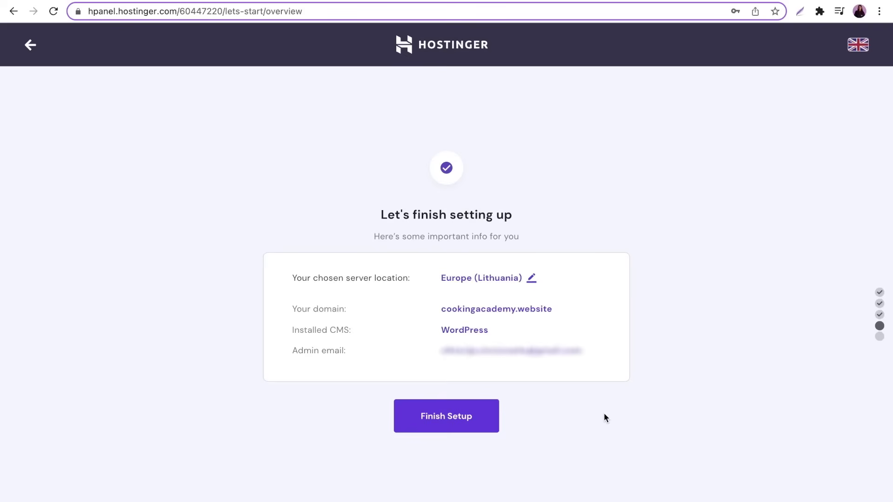
{"action": "left_click", "coordinate": [473, 425]}
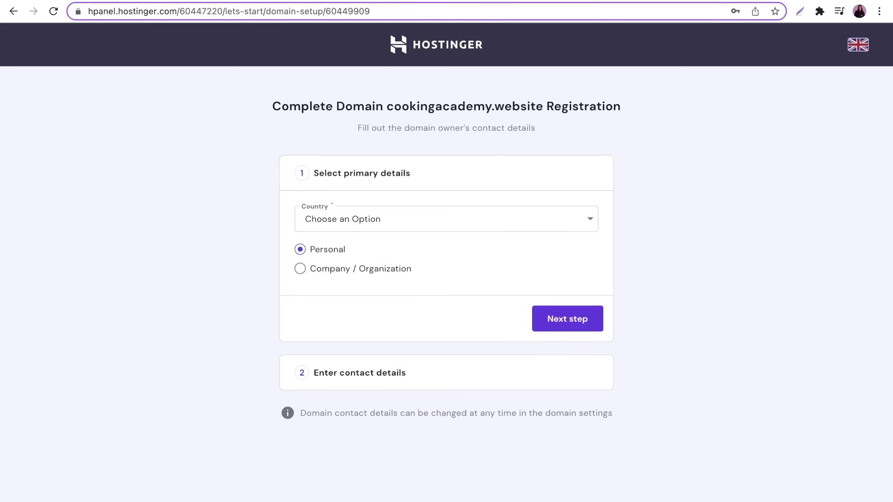
Choose Lithuania as the domain registrant's country and continue to contact details
{"action": "left_click", "coordinate": [468, 224]}
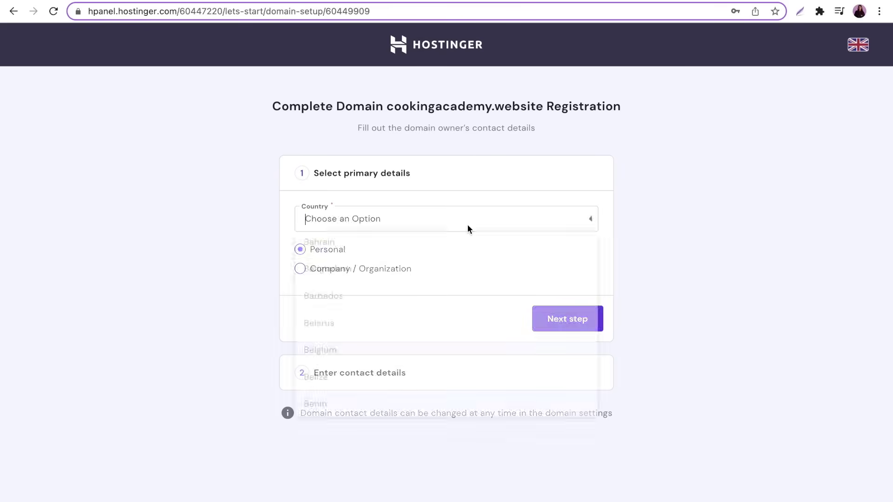
{"action": "scroll", "coordinate": [452, 335], "scroll_direction": "down", "scroll_amount": 10}
{"action": "scroll", "coordinate": [453, 335], "scroll_direction": "down", "scroll_amount": 20}
{"action": "left_click", "coordinate": [436, 318]}
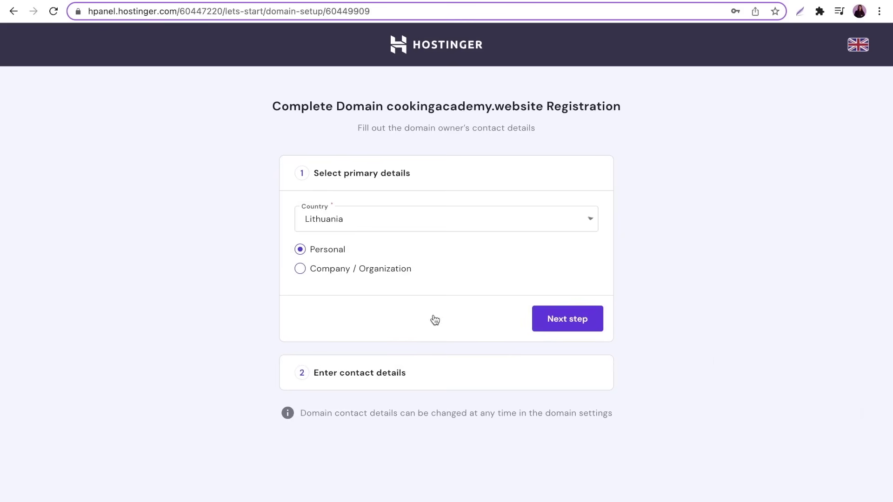
{"action": "left_click", "coordinate": [583, 326]}
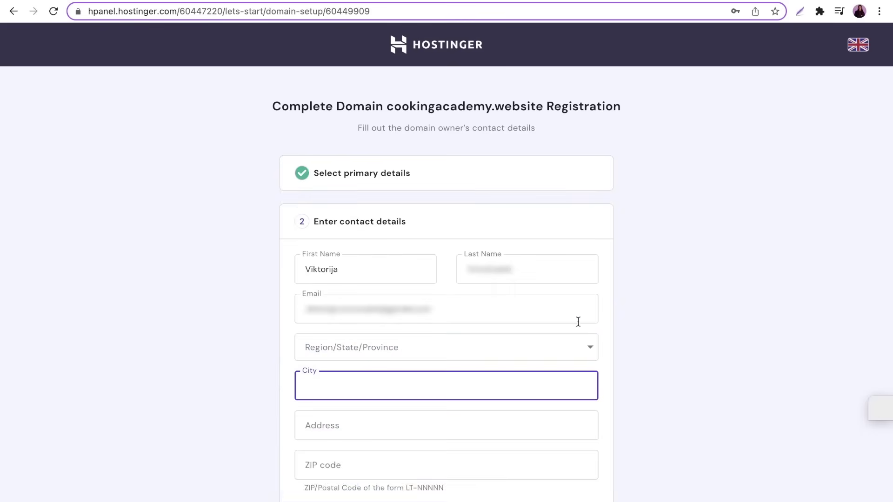
{"action": "scroll", "coordinate": [661, 331], "scroll_direction": "down", "scroll_amount": 1}
{"action": "scroll", "coordinate": [662, 331], "scroll_direction": "down", "scroll_amount": 2}
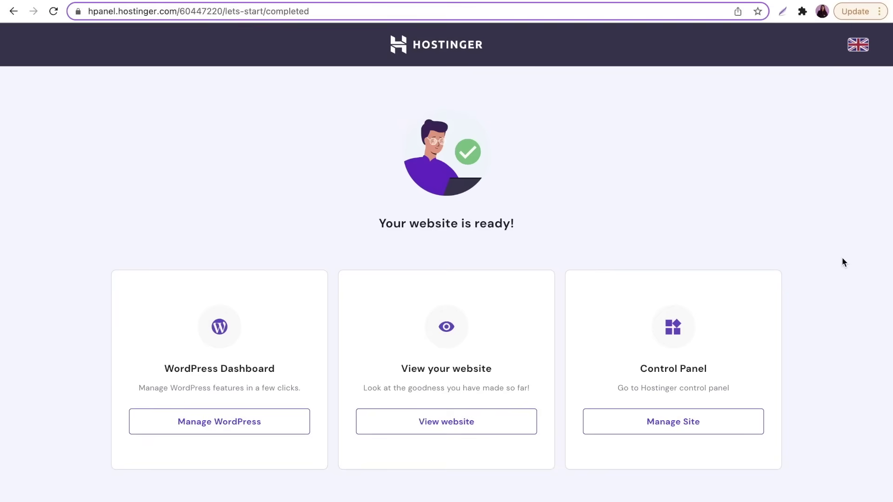
Install the SSL certificate for cookingacademy.website from the site's SSL settings
{"action": "left_click", "coordinate": [727, 427]}
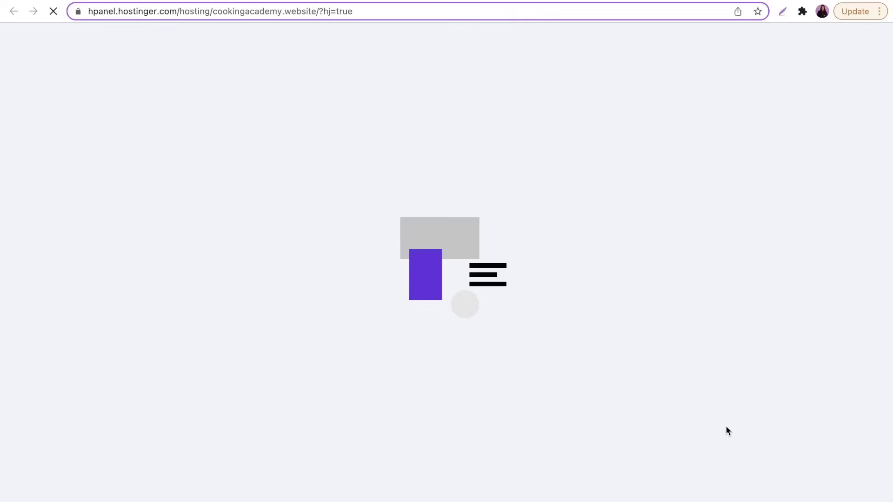
{"action": "scroll", "coordinate": [822, 402], "scroll_direction": "down", "scroll_amount": 20}
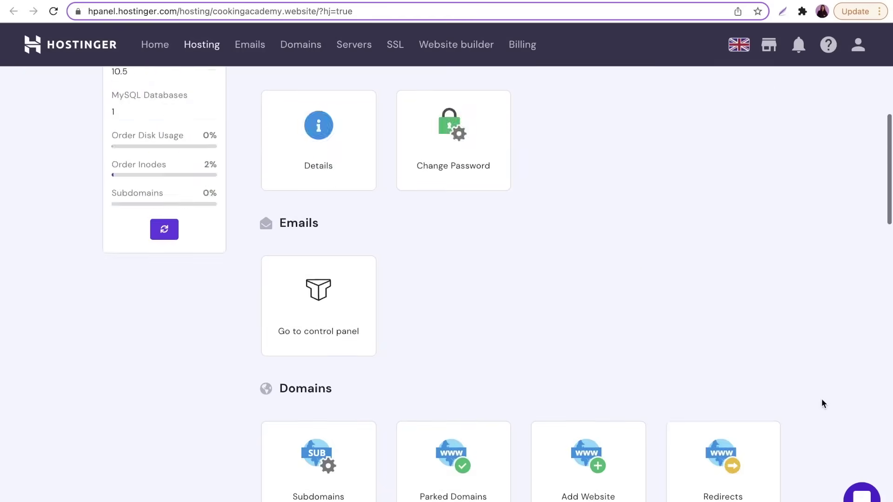
{"action": "scroll", "coordinate": [821, 398], "scroll_direction": "down", "scroll_amount": 8}
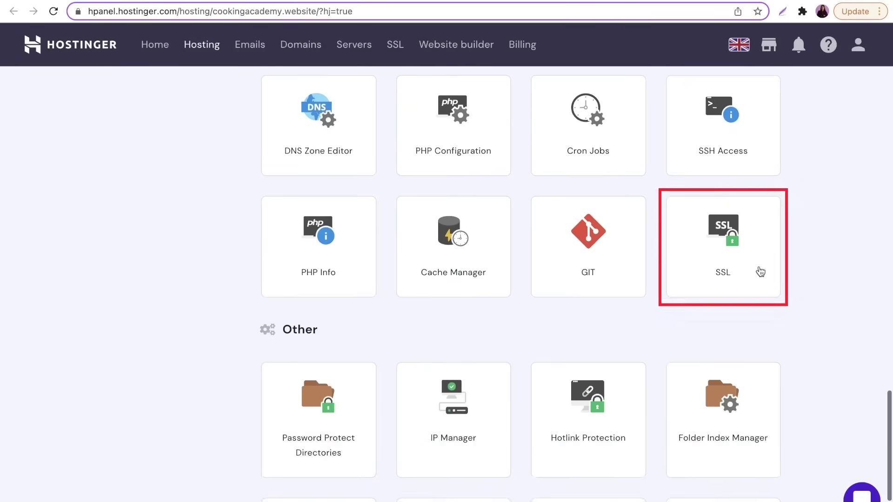
{"action": "left_click", "coordinate": [747, 262]}
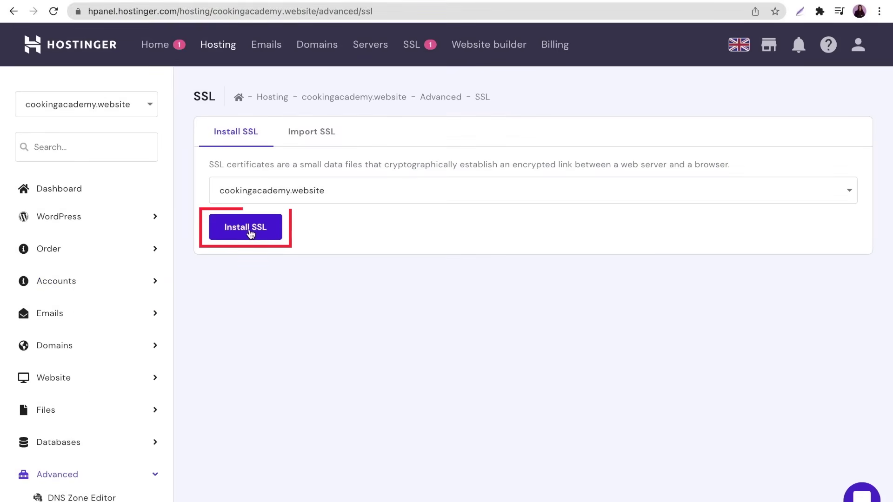
{"action": "left_click", "coordinate": [246, 227]}
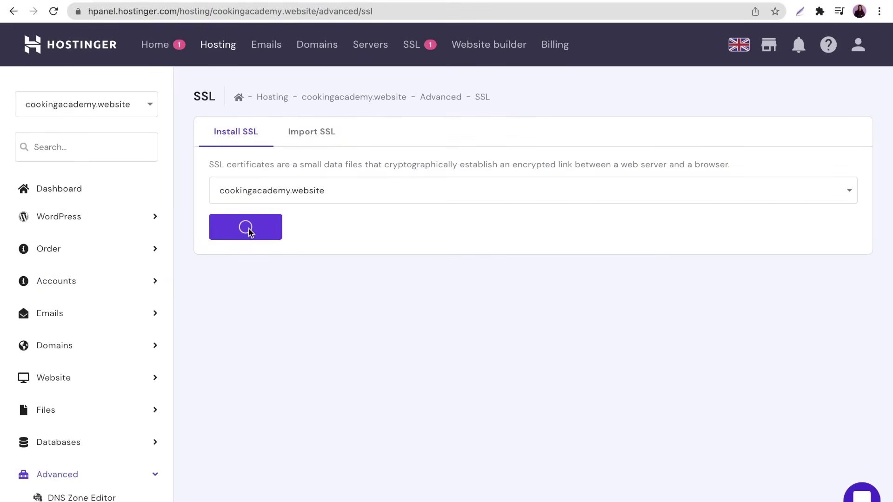
{"action": "left_click", "coordinate": [558, 326]}
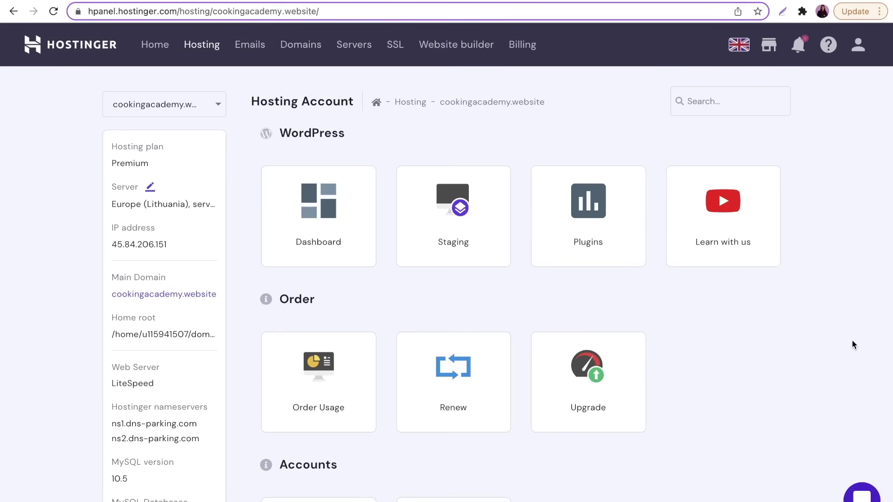
Go from hPanel's WordPress overview to the cookingacademy.website wp-admin dashboard
{"action": "left_click", "coordinate": [342, 241]}
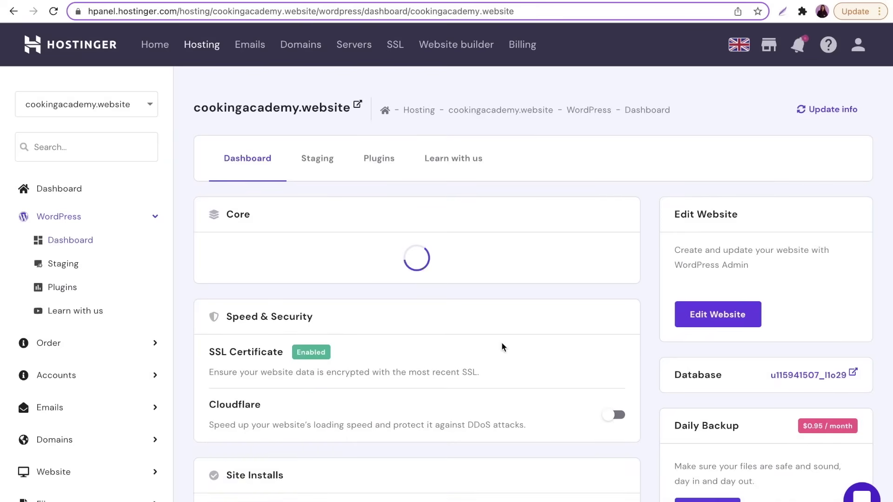
{"action": "left_click", "coordinate": [740, 320]}
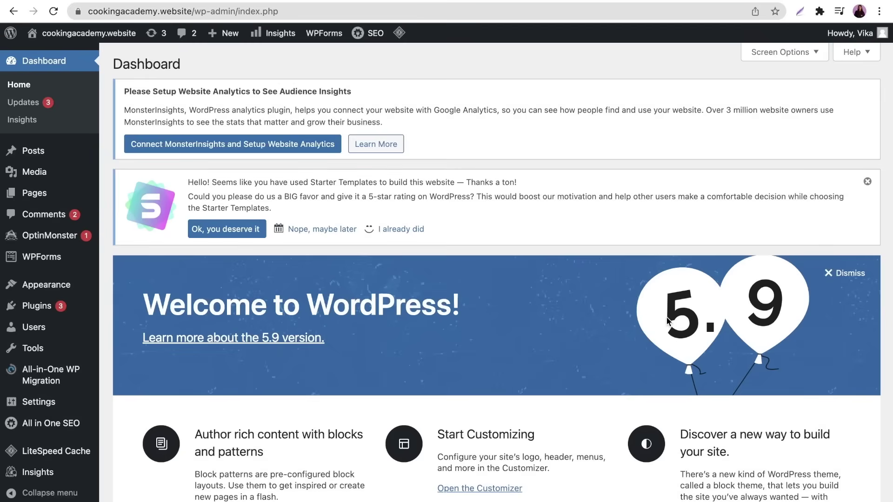
Install the Astra theme via Appearance > Themes > Add New using the feature filter
{"action": "mouse_move", "coordinate": [68, 291]}
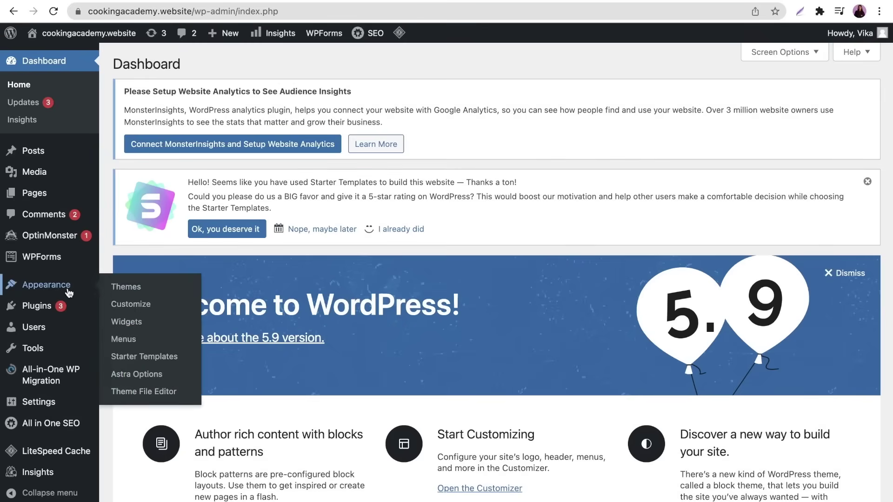
{"action": "left_click", "coordinate": [122, 287]}
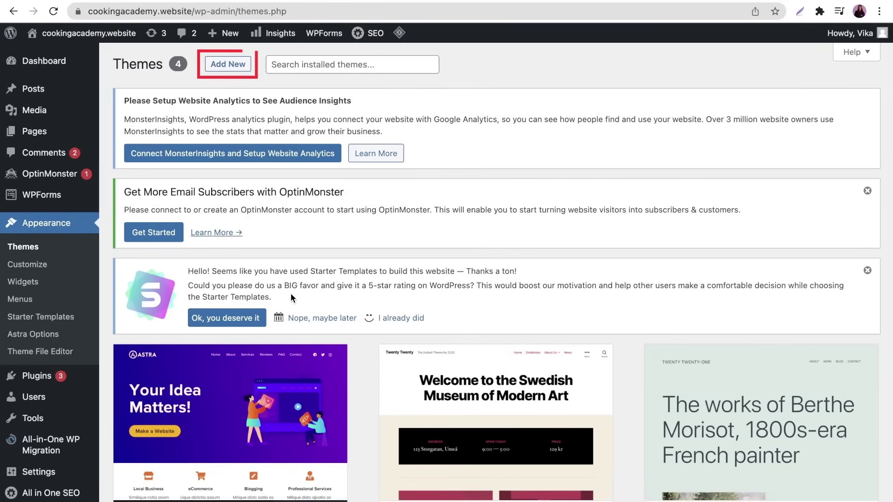
{"action": "left_click", "coordinate": [229, 65]}
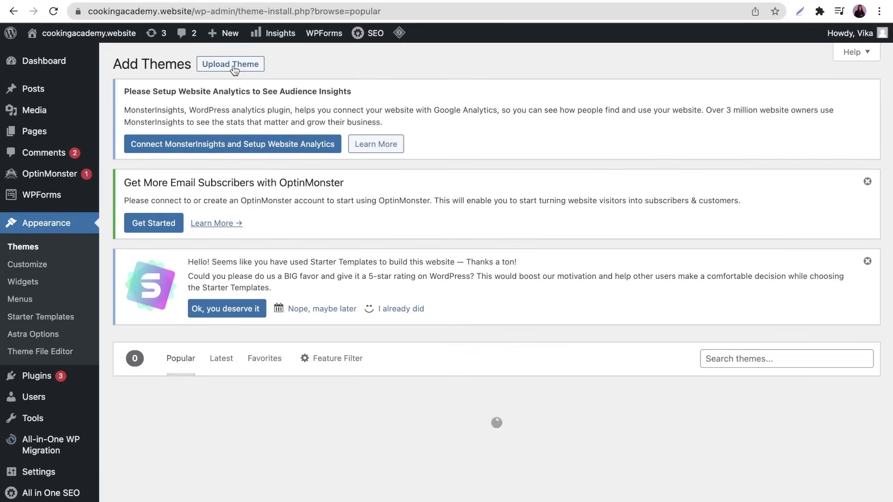
{"action": "scroll", "coordinate": [430, 428], "scroll_direction": "down", "scroll_amount": 15}
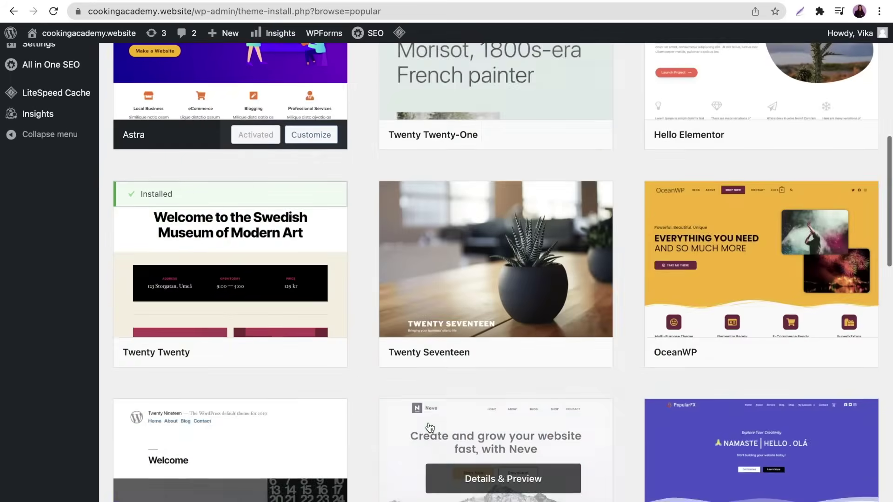
{"action": "scroll", "coordinate": [430, 428], "scroll_direction": "down", "scroll_amount": 4}
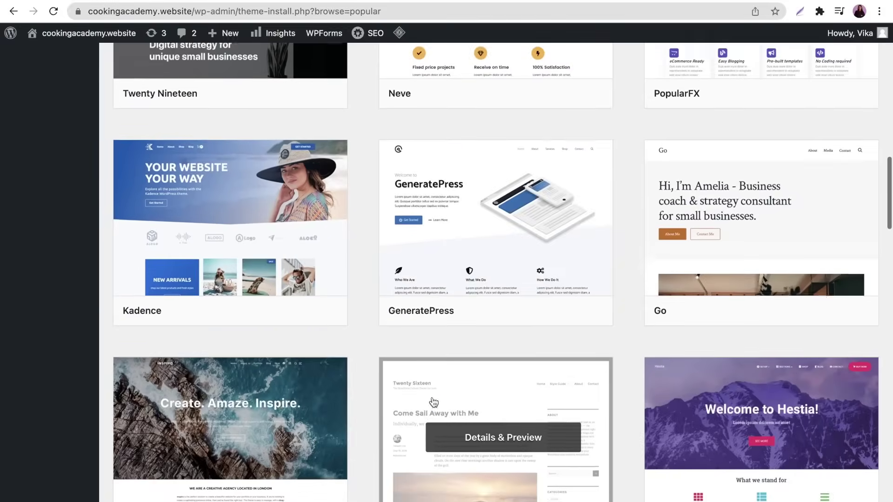
{"action": "scroll", "coordinate": [439, 379], "scroll_direction": "up", "scroll_amount": 20}
{"action": "left_click", "coordinate": [354, 227]}
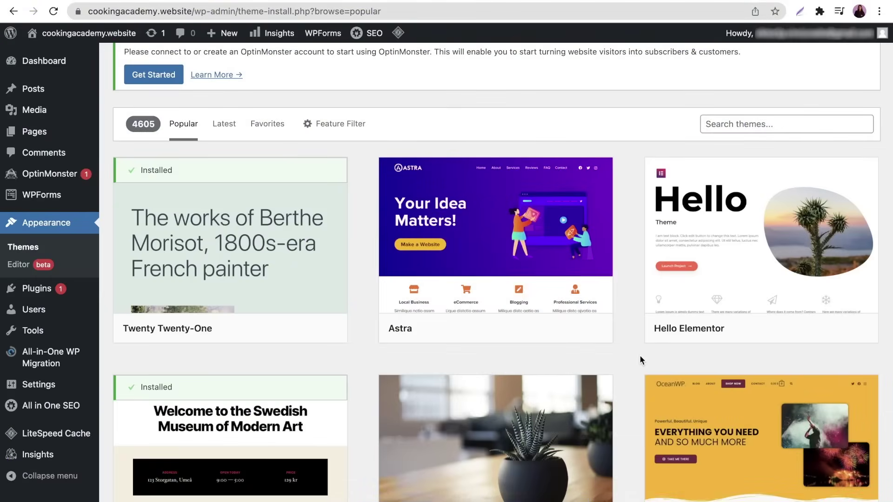
{"action": "left_click", "coordinate": [535, 330]}
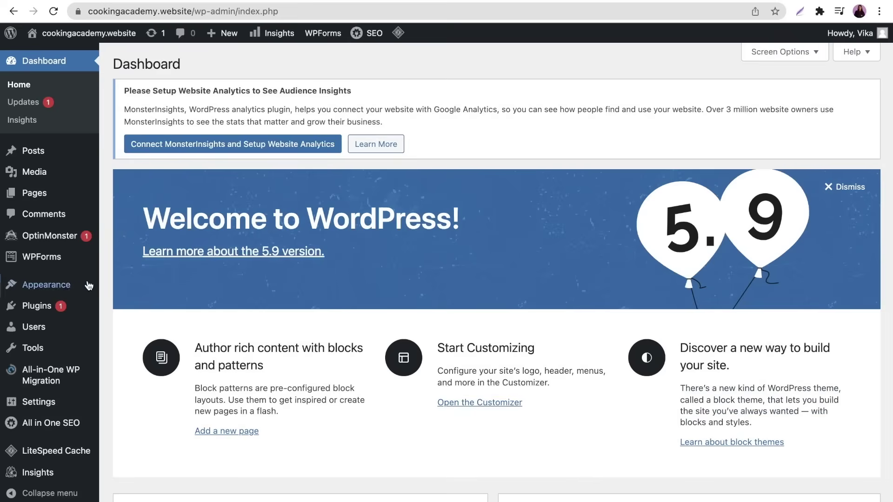
Install the Starter Templates importer plugin from Appearance > Astra Options
{"action": "mouse_move", "coordinate": [67, 286]}
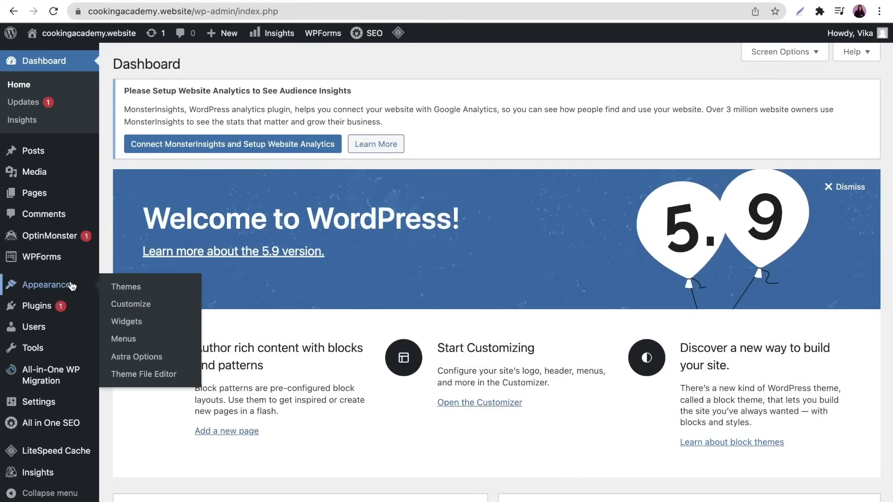
{"action": "left_click", "coordinate": [142, 359]}
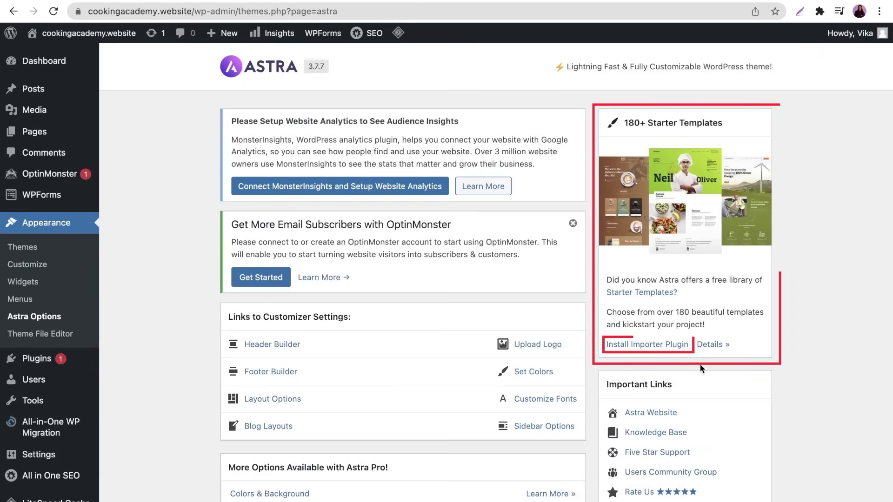
{"action": "left_click", "coordinate": [642, 348]}
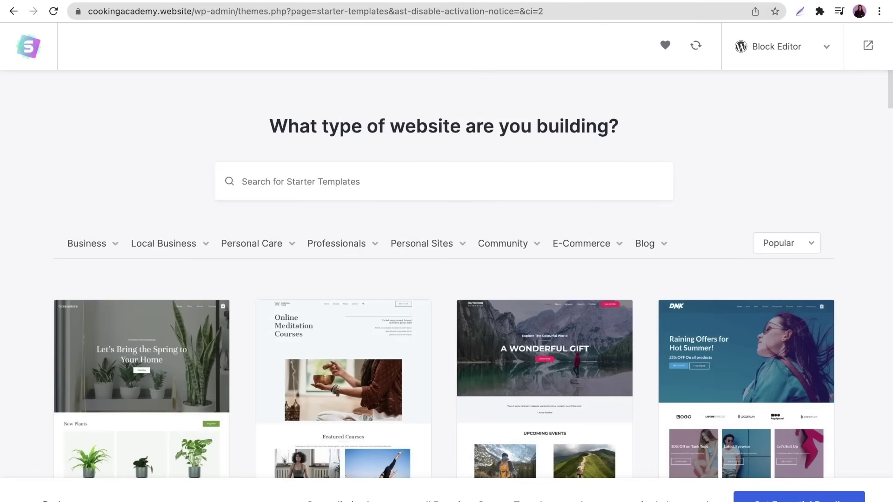
Filter starter templates to Food Blog and choose the Coffee Shop template
{"action": "mouse_move", "coordinate": [662, 254]}
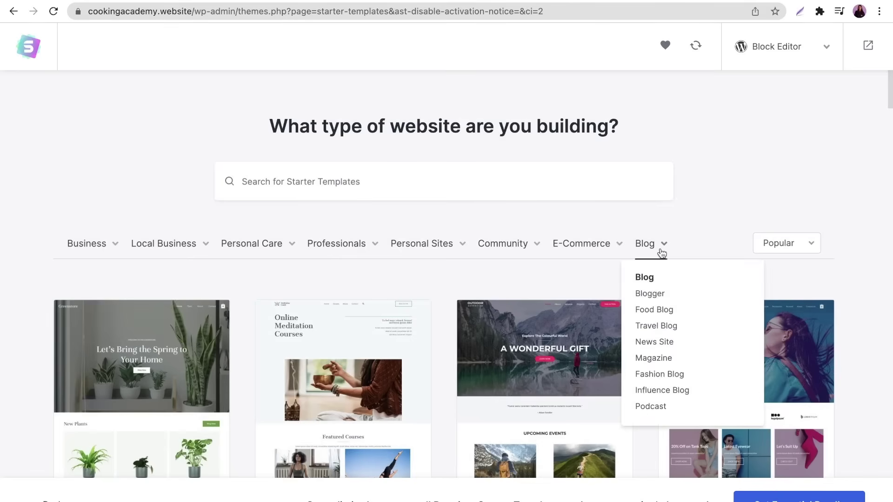
{"action": "left_click", "coordinate": [672, 311]}
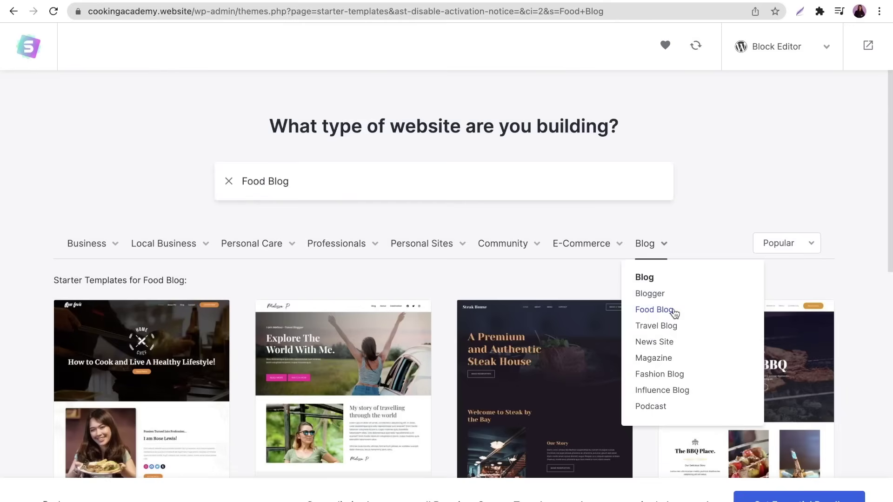
{"action": "scroll", "coordinate": [861, 312], "scroll_direction": "down", "scroll_amount": 5}
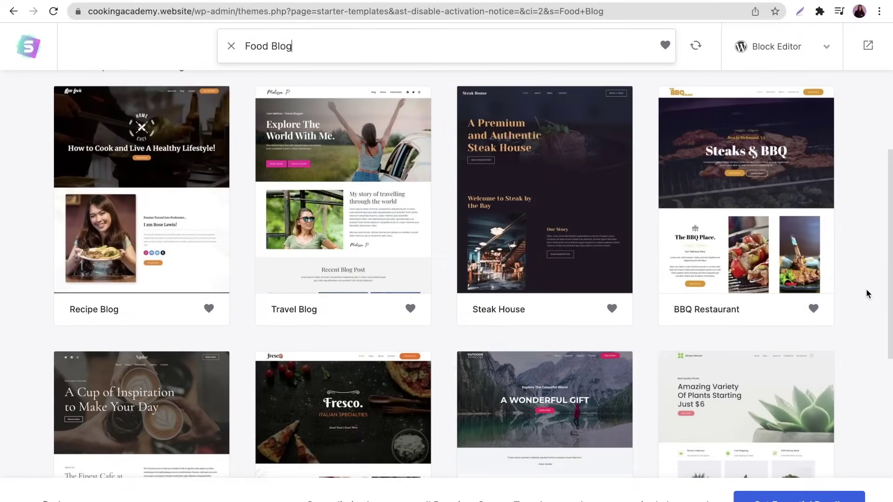
{"action": "scroll", "coordinate": [866, 289], "scroll_direction": "down", "scroll_amount": 4}
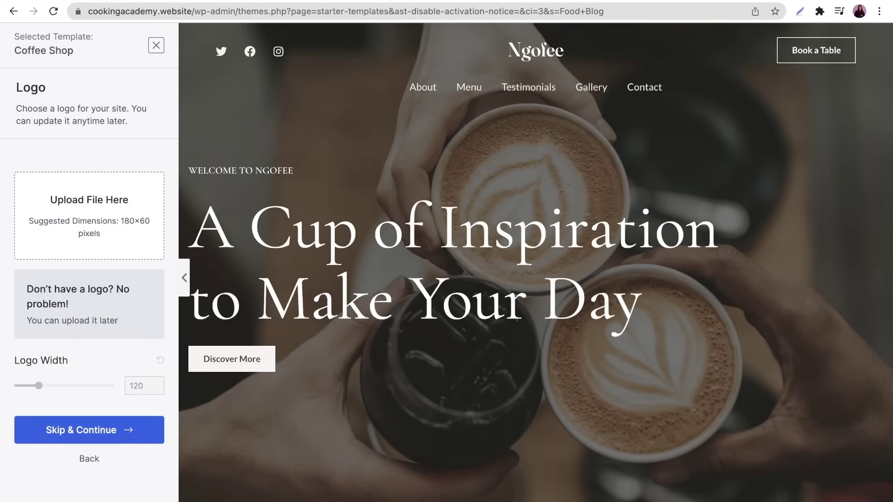
Skip the logo and select the first font pairing, Playfair Display
{"action": "left_click", "coordinate": [117, 438]}
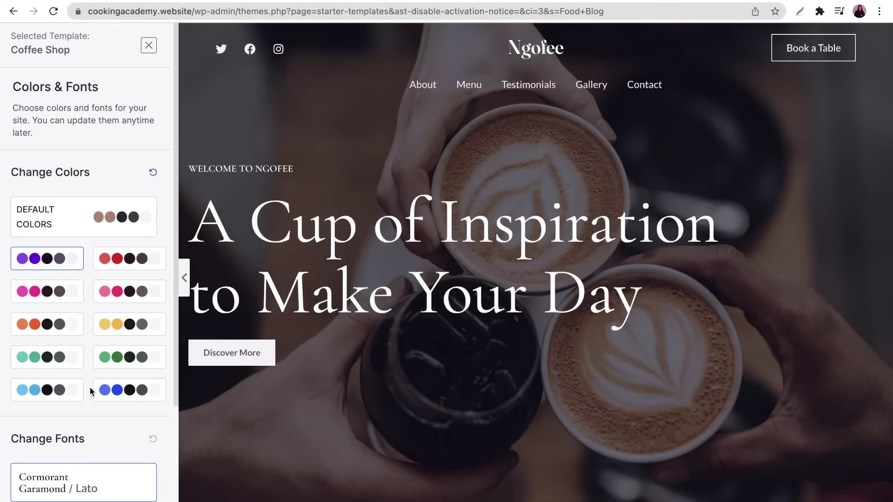
{"action": "scroll", "coordinate": [90, 387], "scroll_direction": "down", "scroll_amount": 3}
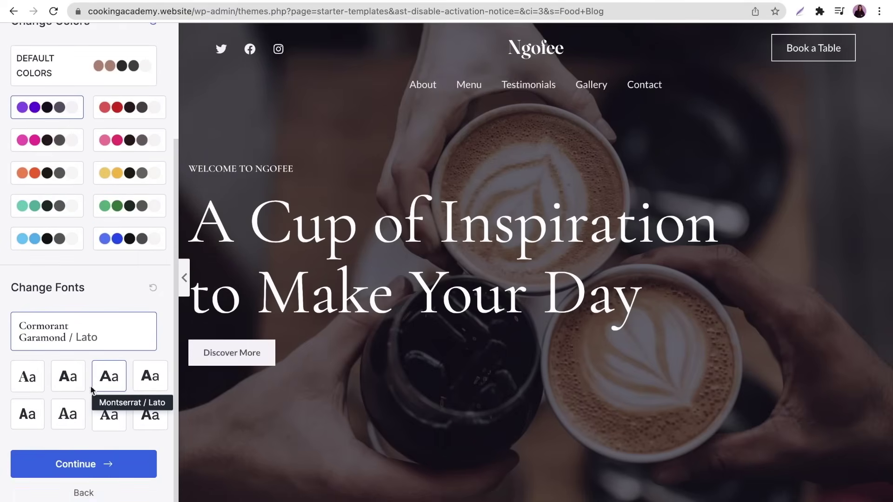
{"action": "left_click", "coordinate": [18, 386]}
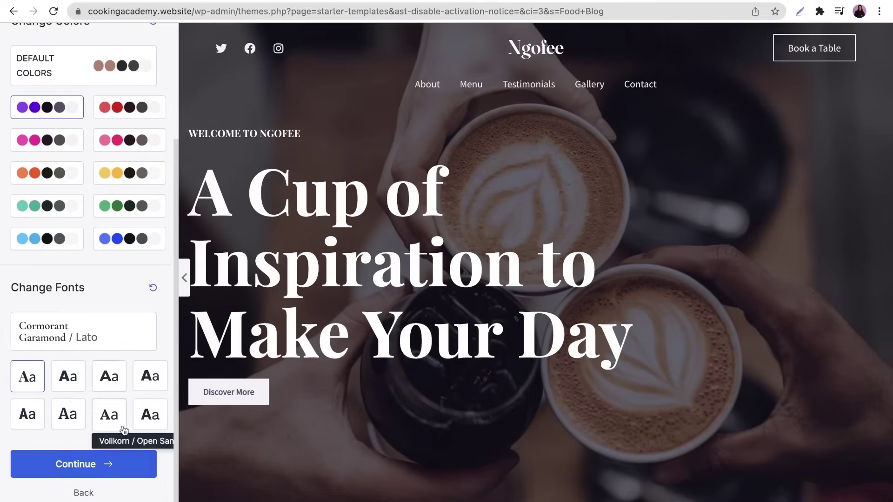
{"action": "left_click", "coordinate": [112, 469]}
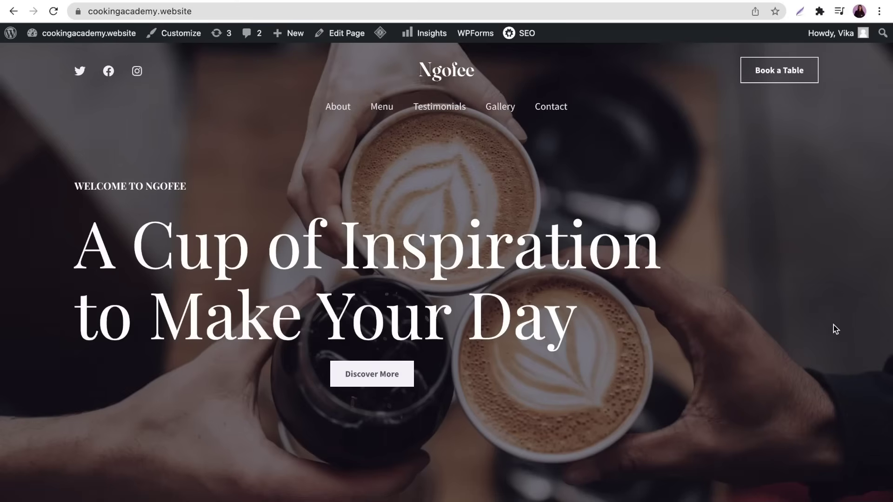
Open the Customizer and browse the header builder's site title and logo settings
{"action": "scroll", "coordinate": [834, 325], "scroll_direction": "down", "scroll_amount": 2}
{"action": "scroll", "coordinate": [836, 329], "scroll_direction": "down", "scroll_amount": 15}
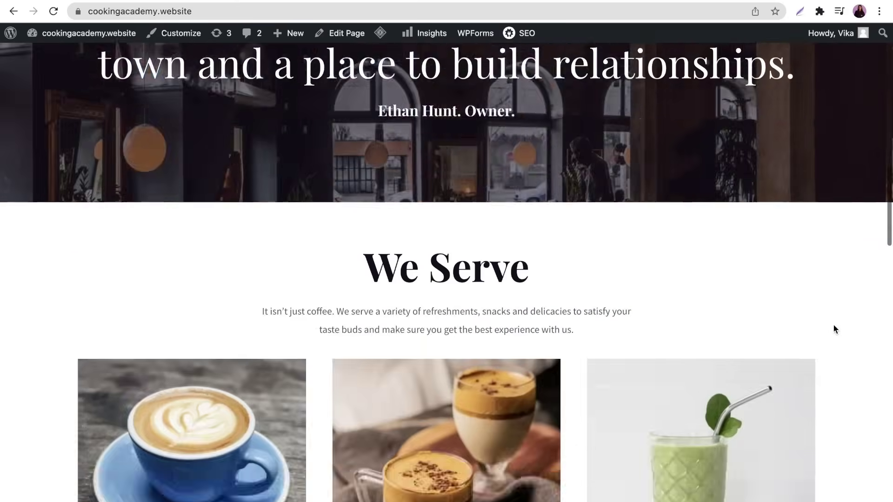
{"action": "scroll", "coordinate": [834, 328], "scroll_direction": "down", "scroll_amount": 5}
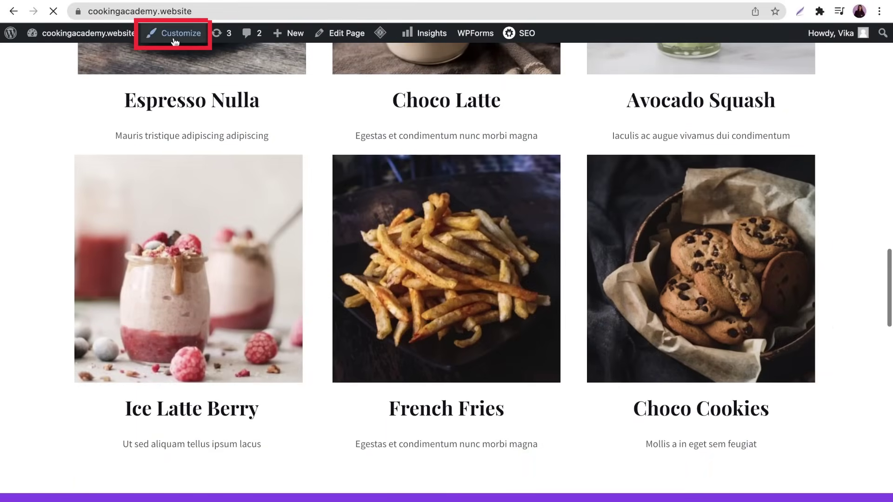
{"action": "left_click", "coordinate": [174, 38]}
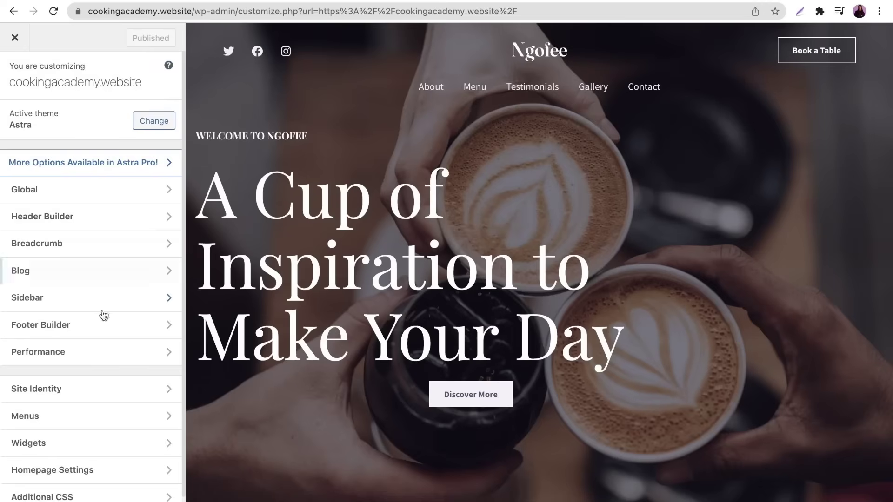
{"action": "scroll", "coordinate": [91, 386], "scroll_direction": "down", "scroll_amount": 1}
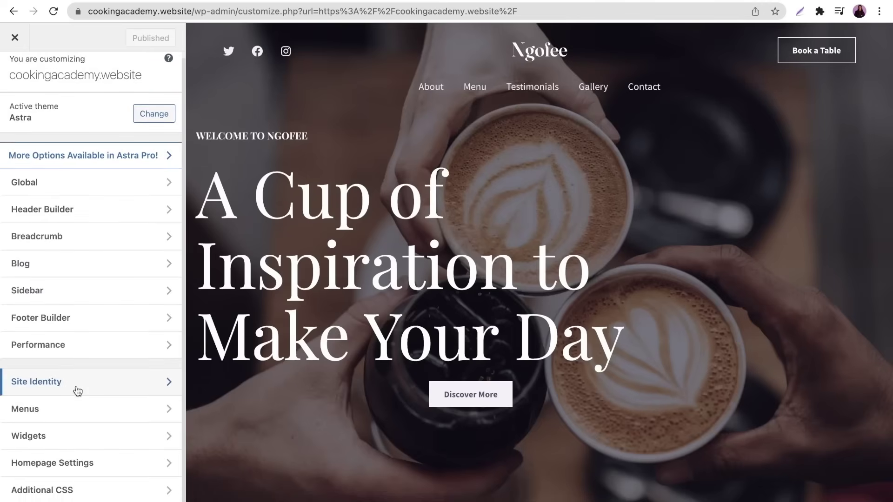
{"action": "left_click", "coordinate": [125, 210]}
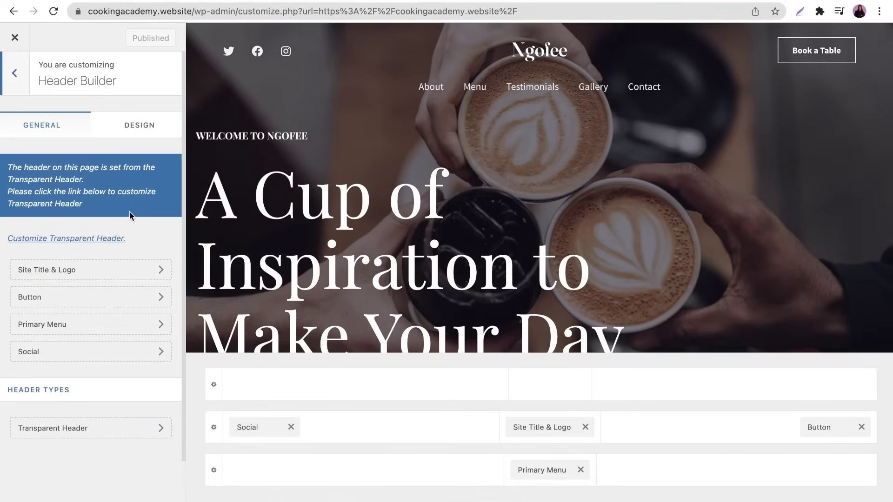
{"action": "left_click", "coordinate": [125, 263]}
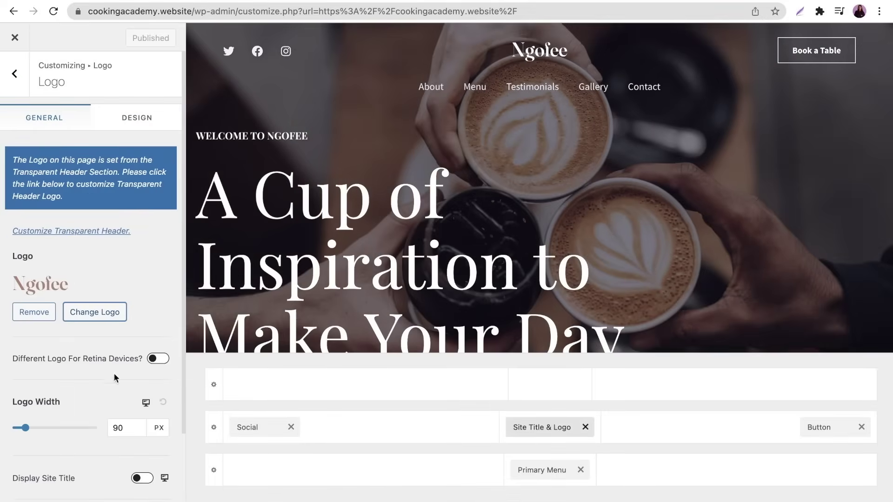
Under Site Identity, set the Ng logo from the media library as the site icon
{"action": "scroll", "coordinate": [107, 374], "scroll_direction": "down", "scroll_amount": 2}
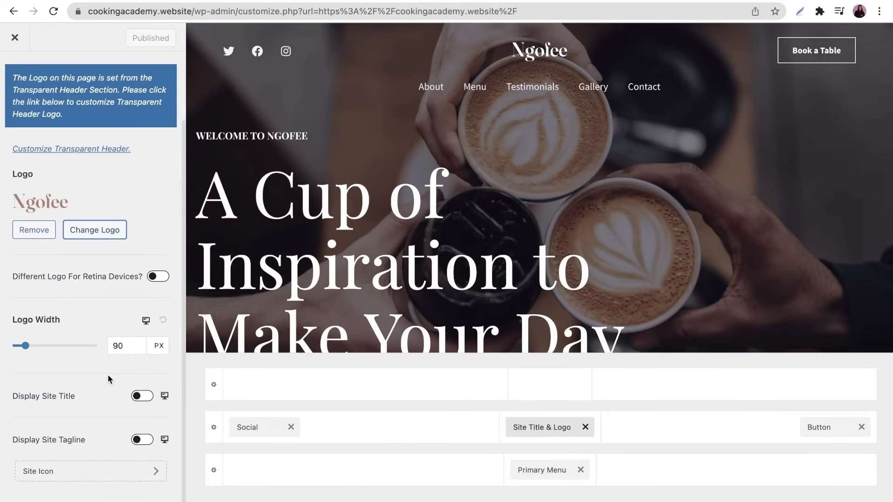
{"action": "left_click", "coordinate": [82, 479]}
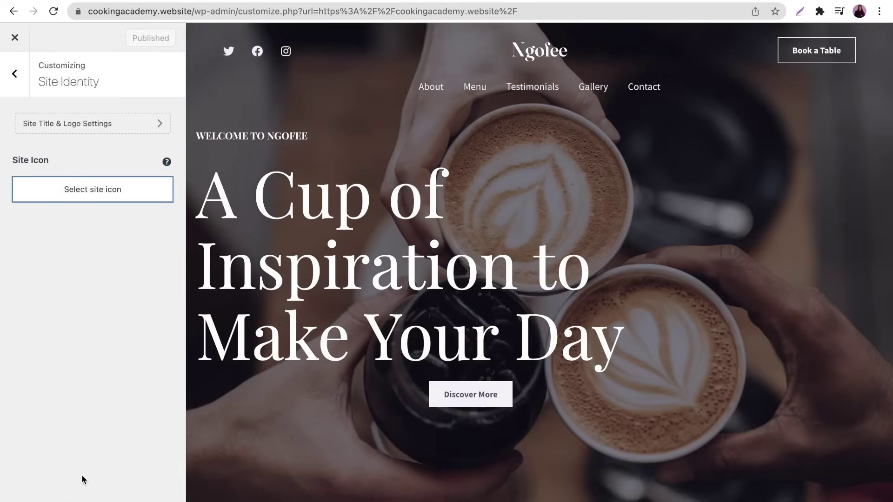
{"action": "left_click", "coordinate": [108, 193]}
{"action": "left_click", "coordinate": [194, 228]}
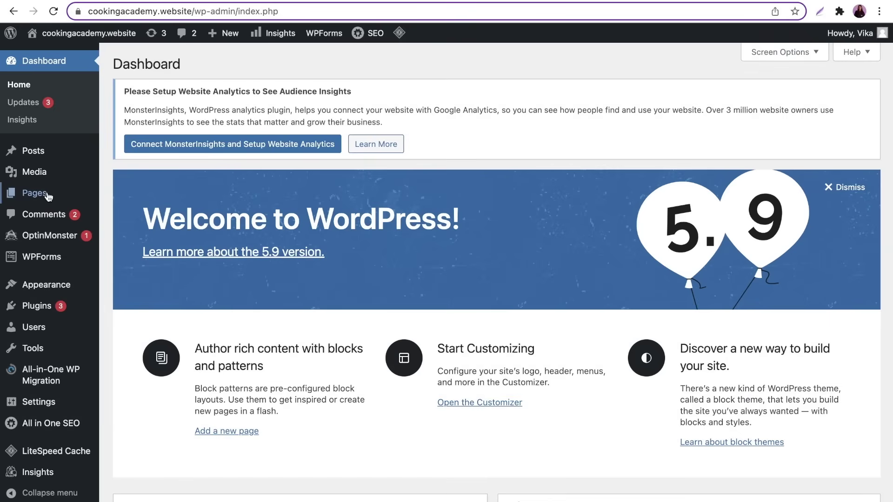
Create a new page titled About and paste in the blog's introductory paragraph
{"action": "mouse_move", "coordinate": [46, 197]}
{"action": "left_click", "coordinate": [135, 213]}
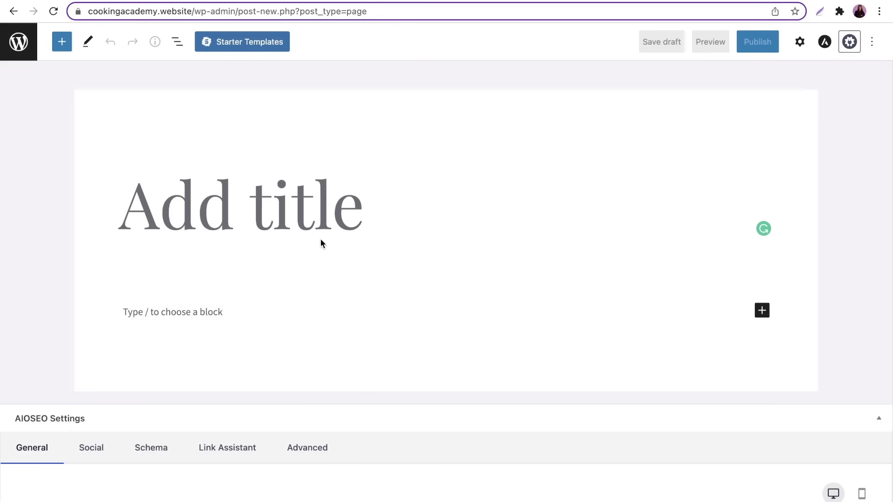
{"action": "type", "text": "About"}
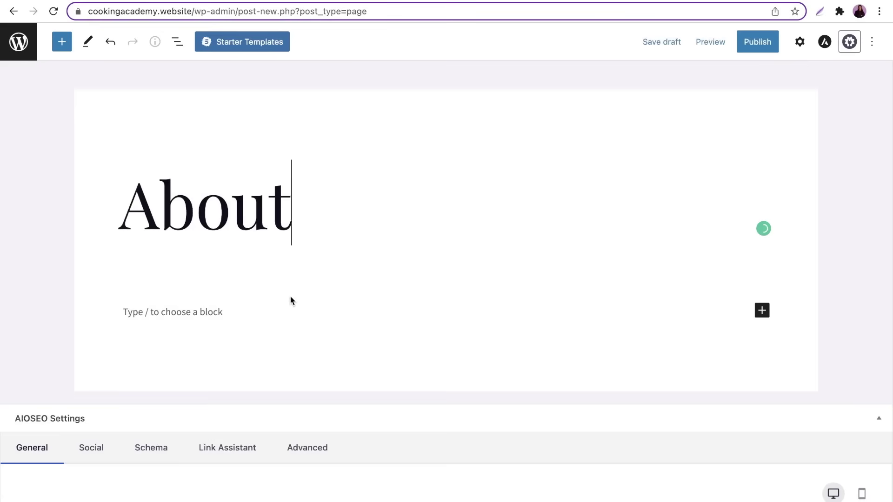
{"action": "left_click", "coordinate": [252, 311]}
{"action": "type", "text": "If you're craving something tasty but don't know what to make, you've come to the right place! In this blog, you'll discover delicious recipes, cooking tips, and stories that will inspire you."}
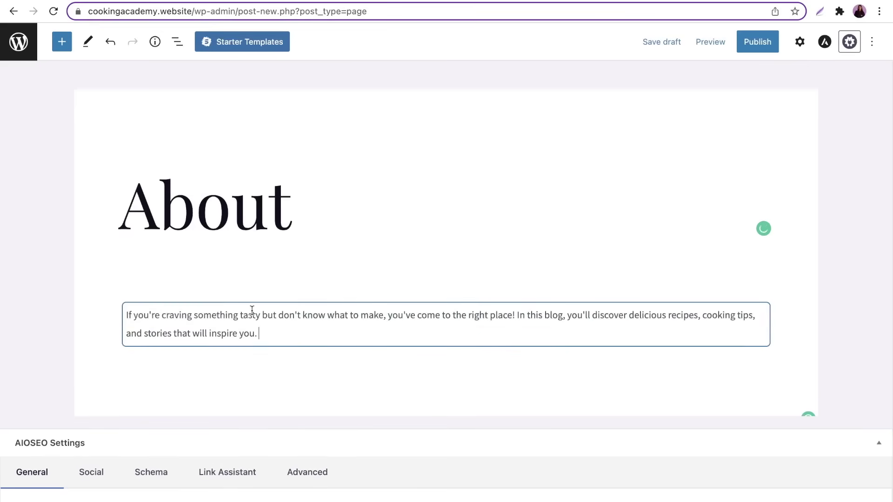
Insert an empty Heading block below the intro paragraph
{"action": "left_click", "coordinate": [450, 381]}
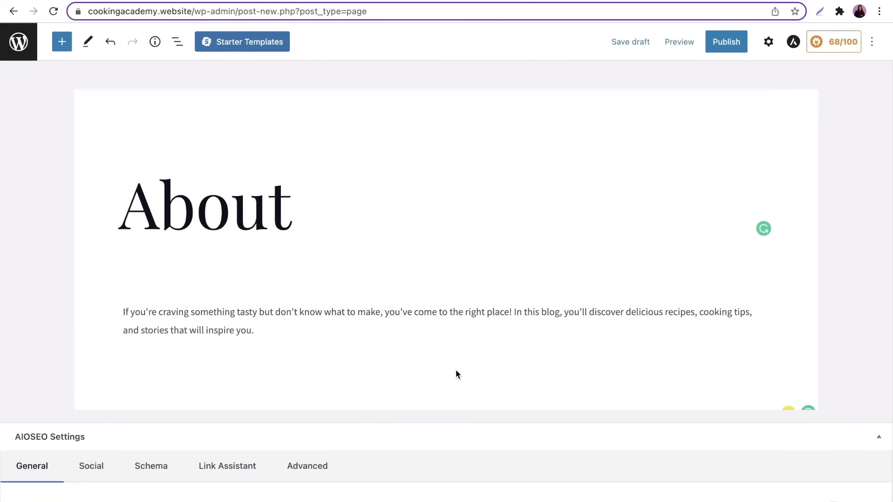
{"action": "left_click", "coordinate": [62, 43]}
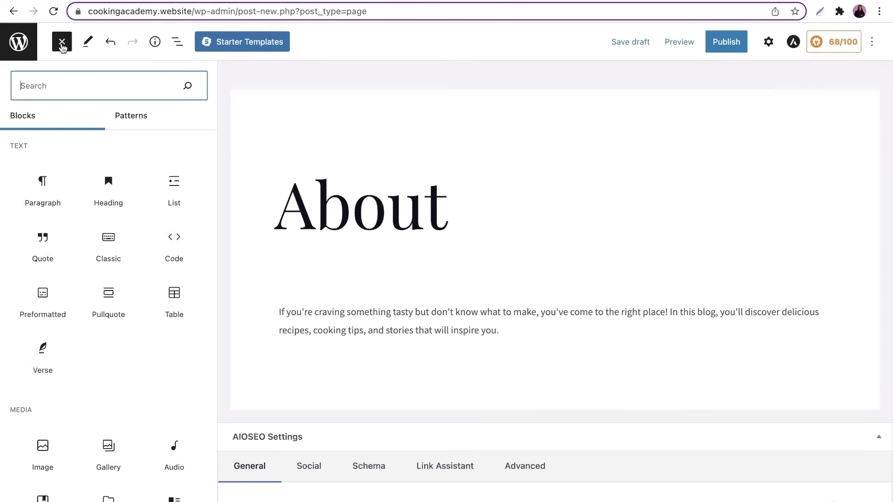
{"action": "left_click", "coordinate": [106, 208]}
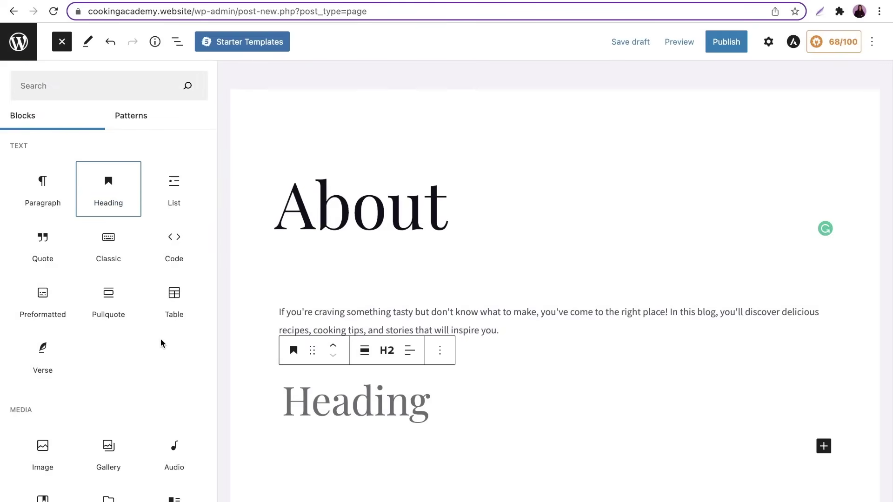
{"action": "scroll", "coordinate": [161, 339], "scroll_direction": "down", "scroll_amount": 5}
{"action": "scroll", "coordinate": [161, 340], "scroll_direction": "down", "scroll_amount": 10}
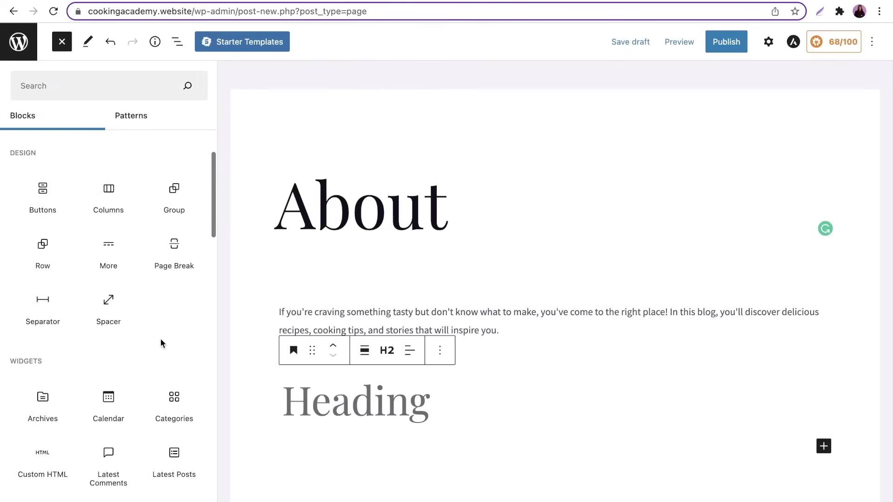
{"action": "scroll", "coordinate": [162, 344], "scroll_direction": "down", "scroll_amount": 6}
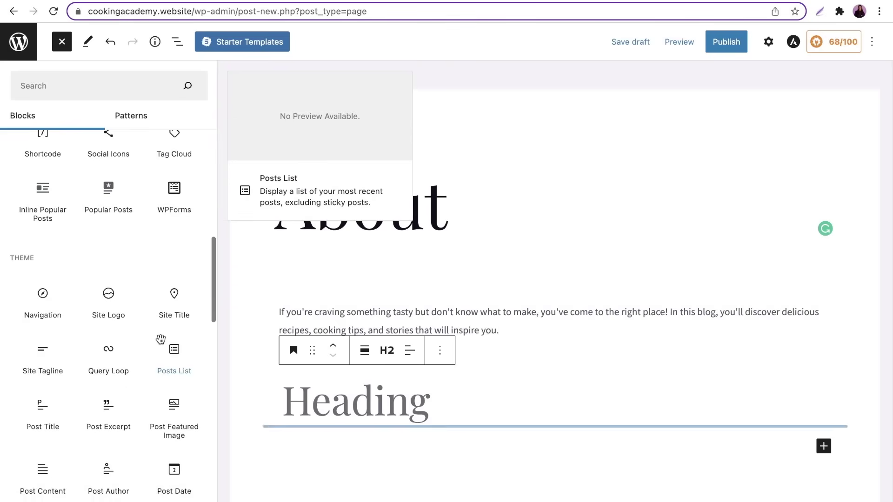
{"action": "scroll", "coordinate": [162, 344], "scroll_direction": "down", "scroll_amount": 5}
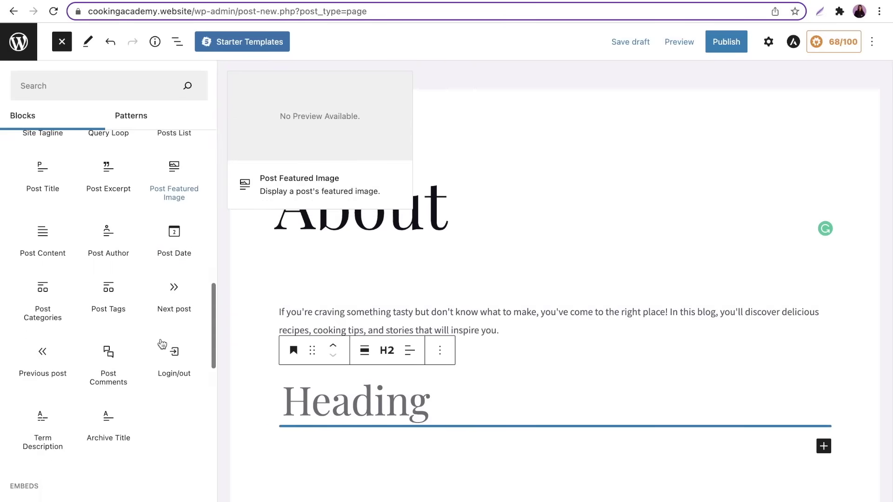
{"action": "left_click", "coordinate": [602, 275]}
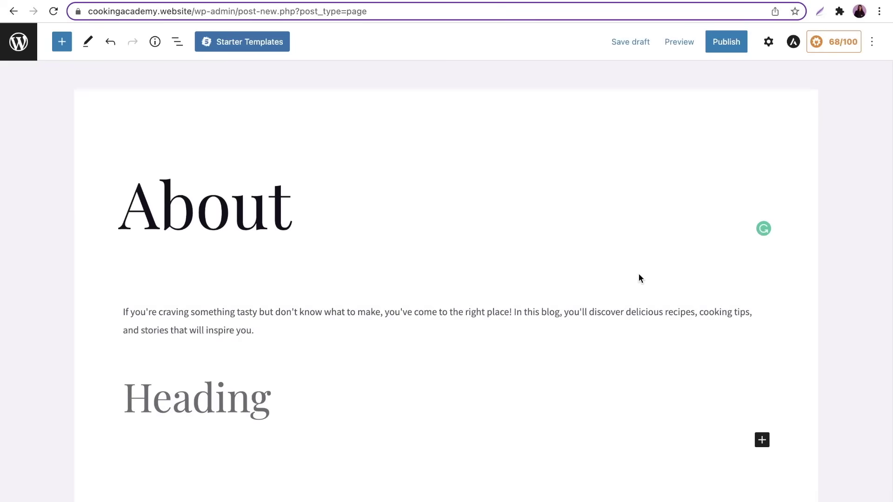
Publish the About page and move Sample Page to the Trash
{"action": "left_click", "coordinate": [723, 42]}
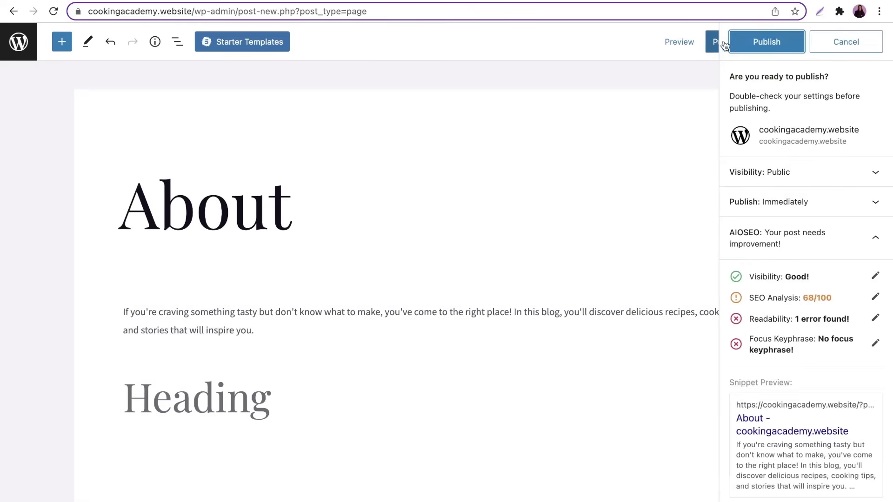
{"action": "left_click", "coordinate": [741, 42]}
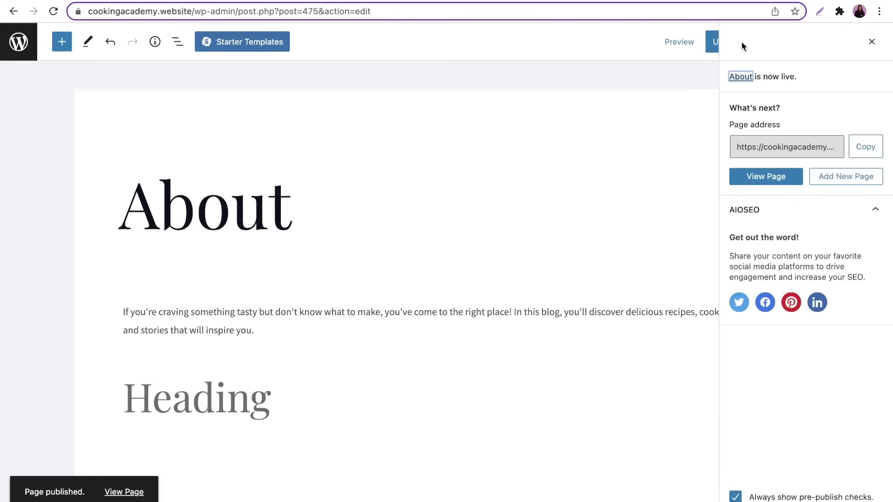
{"action": "left_click", "coordinate": [19, 41]}
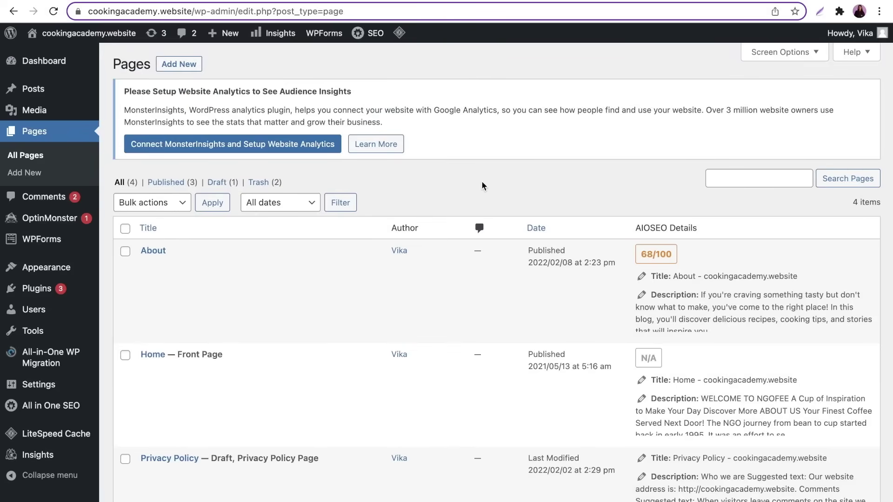
{"action": "scroll", "coordinate": [341, 336], "scroll_direction": "down", "scroll_amount": 5}
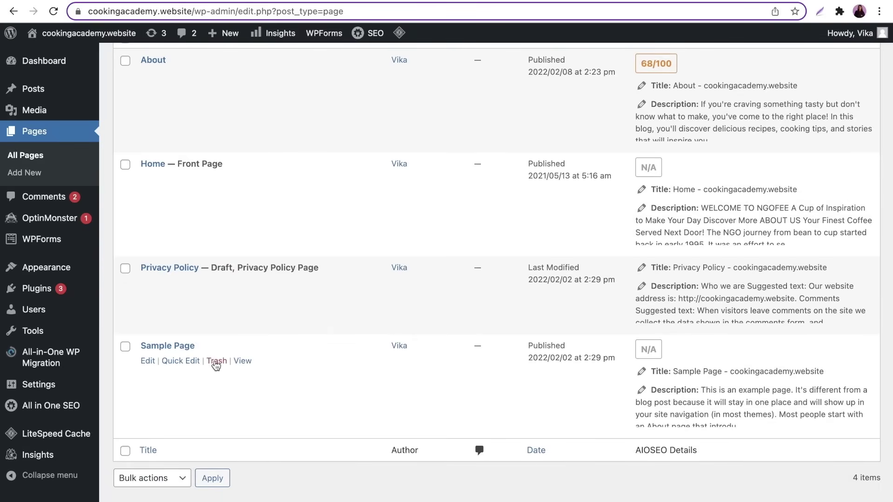
{"action": "left_click", "coordinate": [216, 363]}
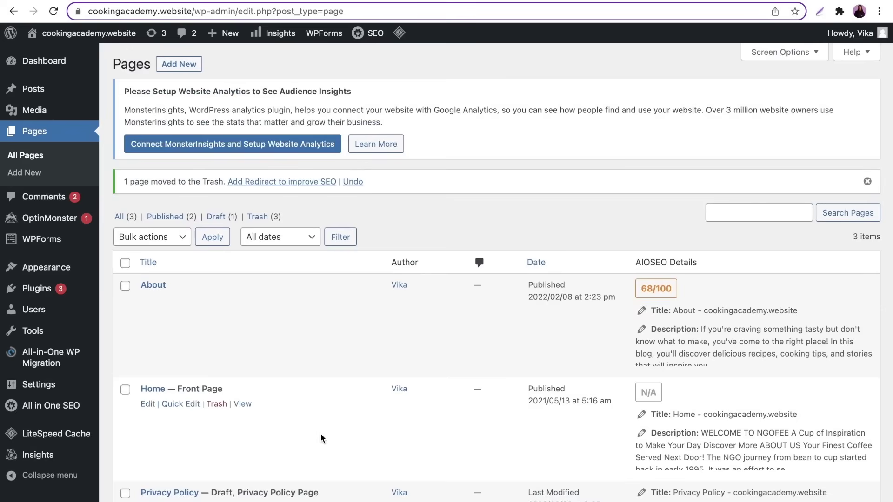
{"action": "scroll", "coordinate": [321, 438], "scroll_direction": "down", "scroll_amount": 3}
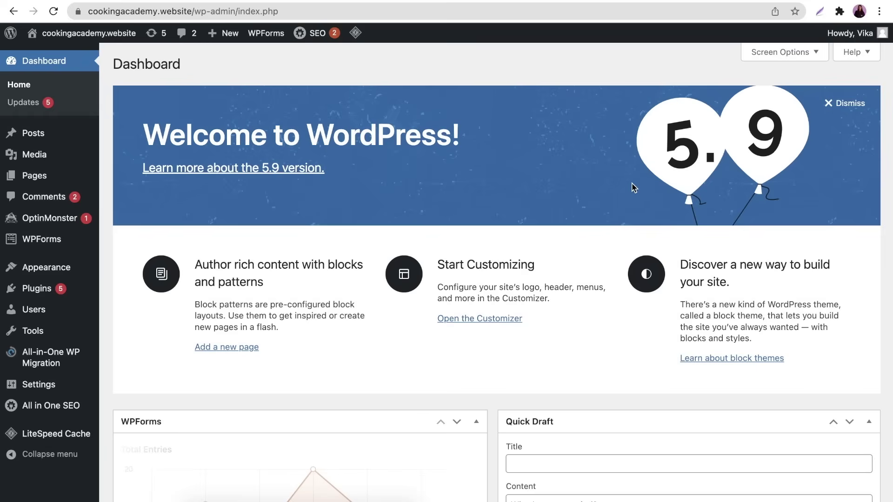
Rename the Uncategorised category to Recipes with slug recipes and save it
{"action": "mouse_move", "coordinate": [70, 135]}
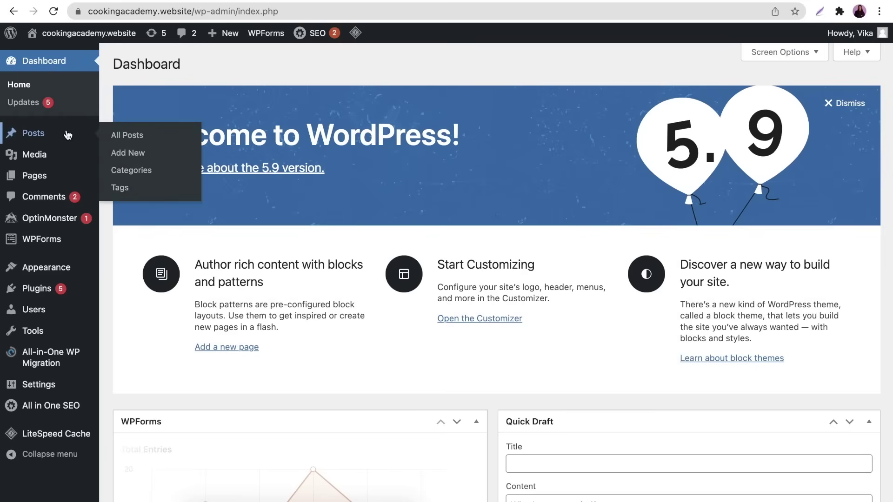
{"action": "left_click", "coordinate": [131, 171]}
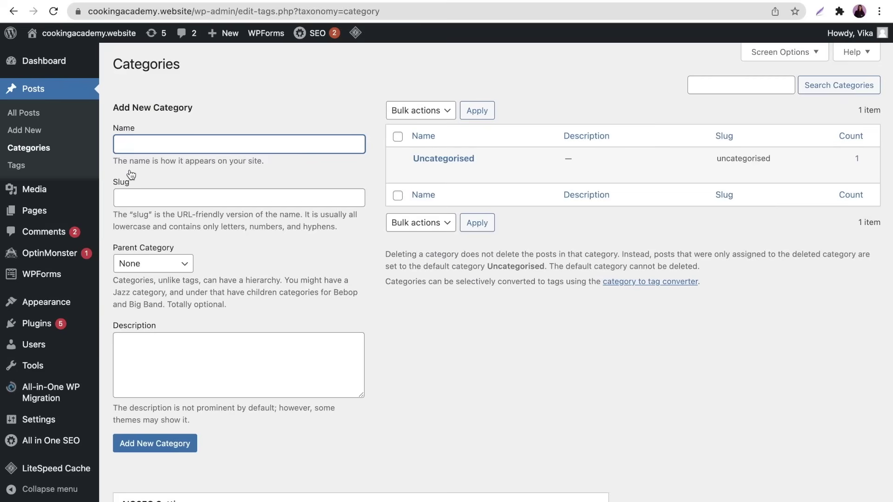
{"action": "mouse_move", "coordinate": [512, 168]}
{"action": "left_click", "coordinate": [420, 172]}
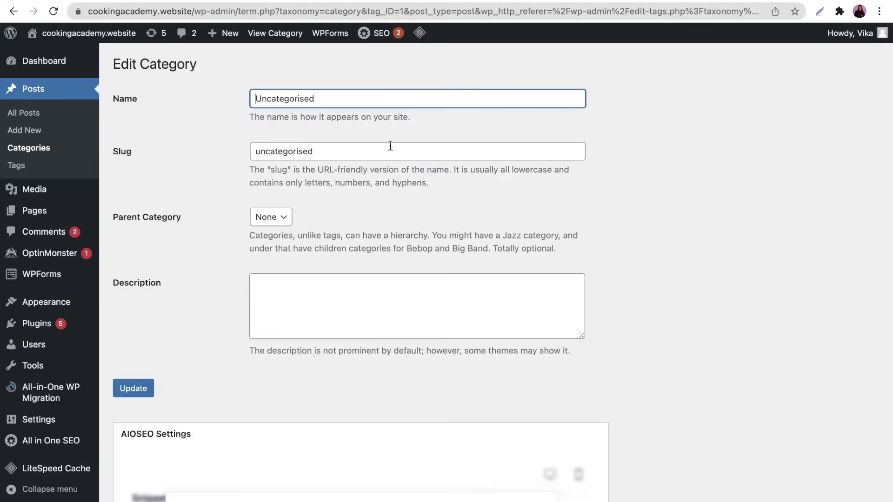
{"action": "left_click_drag", "start_coordinate": [354, 98], "coordinate": [194, 88]}
{"action": "type", "text": "Re"}
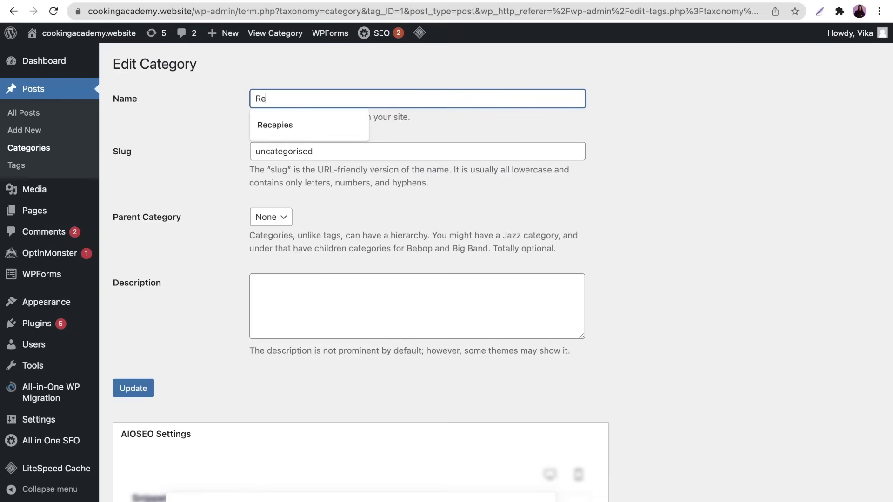
{"action": "type", "text": "cipes"}
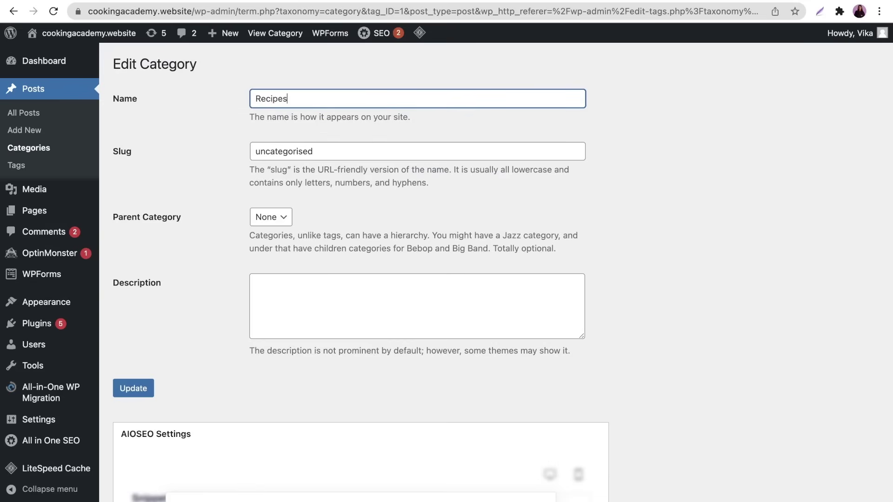
{"action": "left_click_drag", "start_coordinate": [367, 152], "coordinate": [213, 148]}
{"action": "type", "text": "rec"}
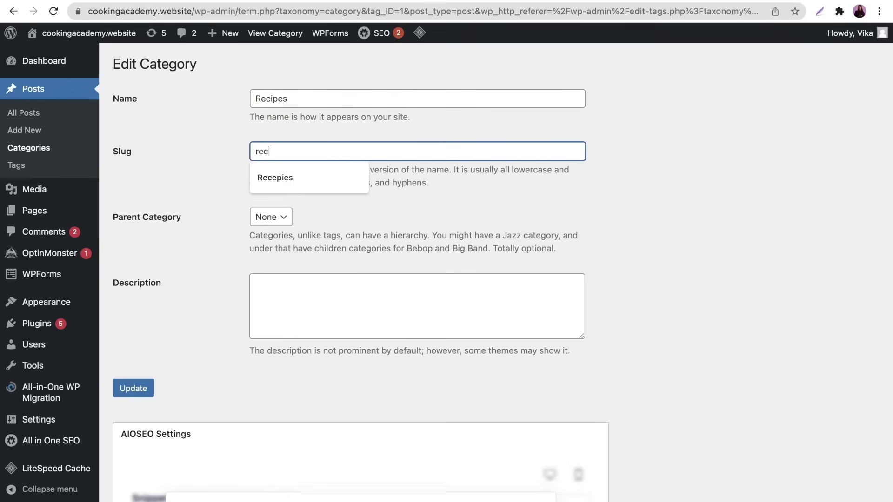
{"action": "type", "text": "ipes"}
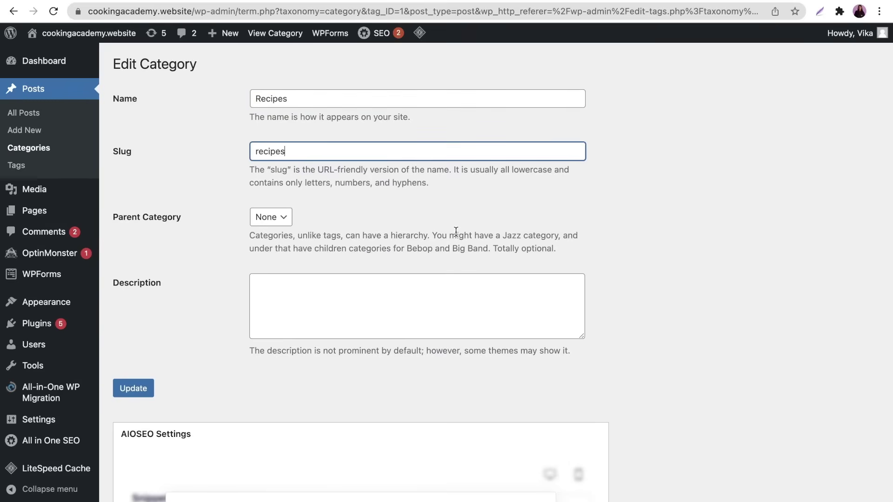
{"action": "left_click", "coordinate": [129, 393]}
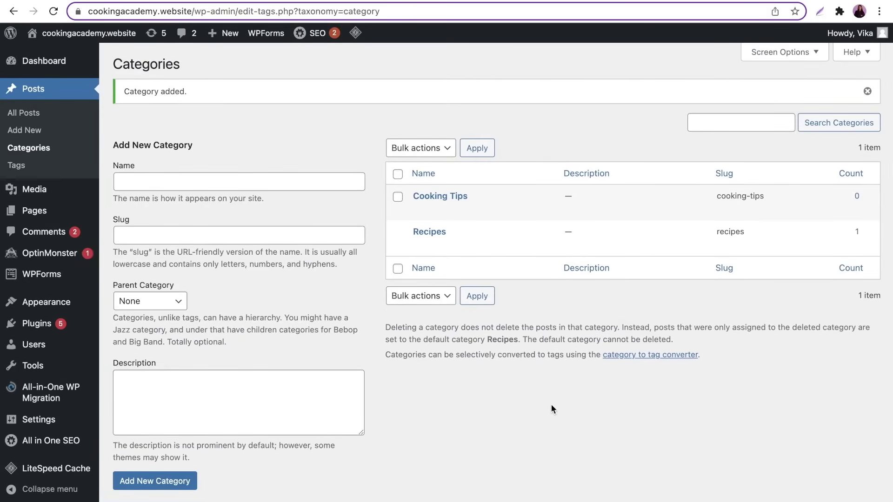
Add a Desserts category with slug desserts, choosing Recipes as its parent
{"action": "left_click", "coordinate": [177, 180]}
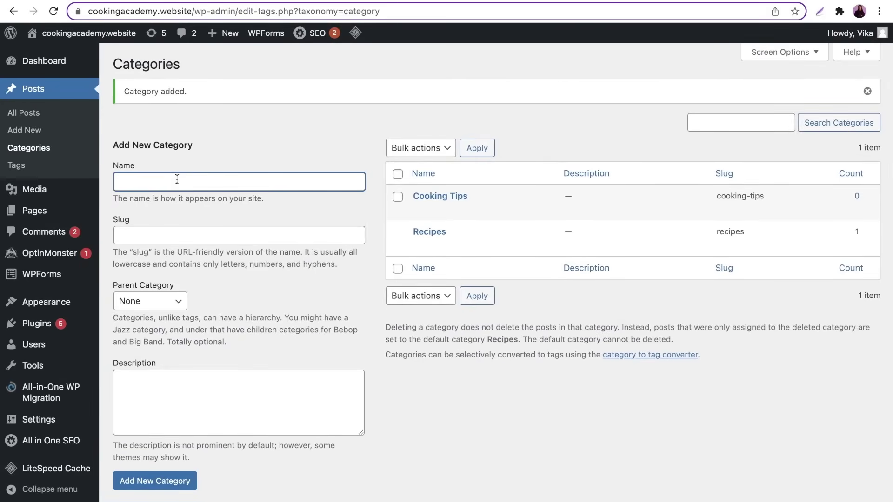
{"action": "type", "text": "Desserts"}
{"action": "left_click", "coordinate": [163, 235]}
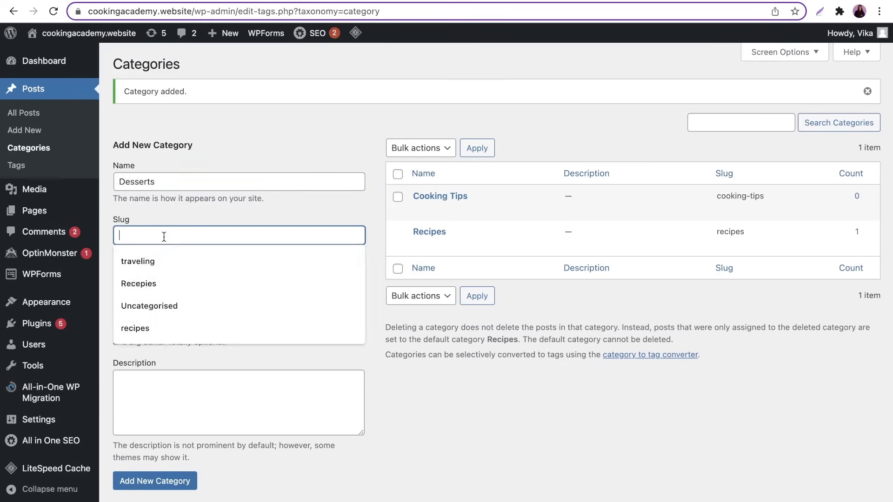
{"action": "type", "text": "desserts"}
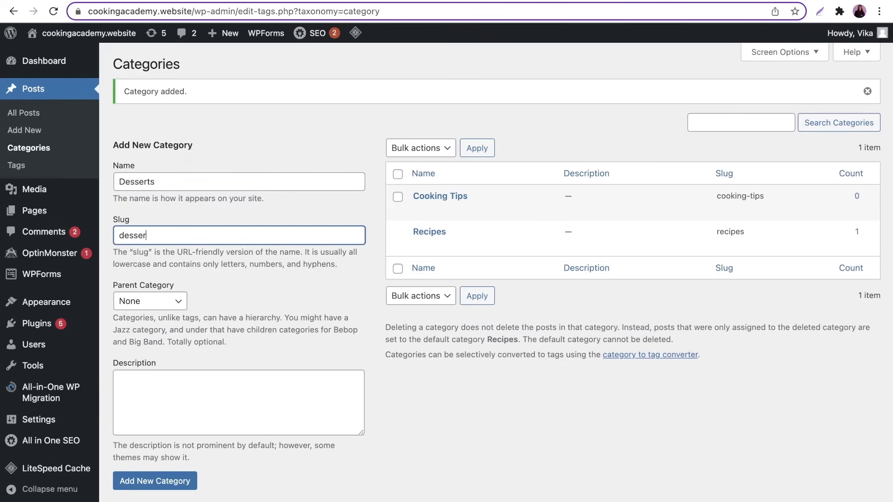
{"action": "left_click", "coordinate": [175, 303]}
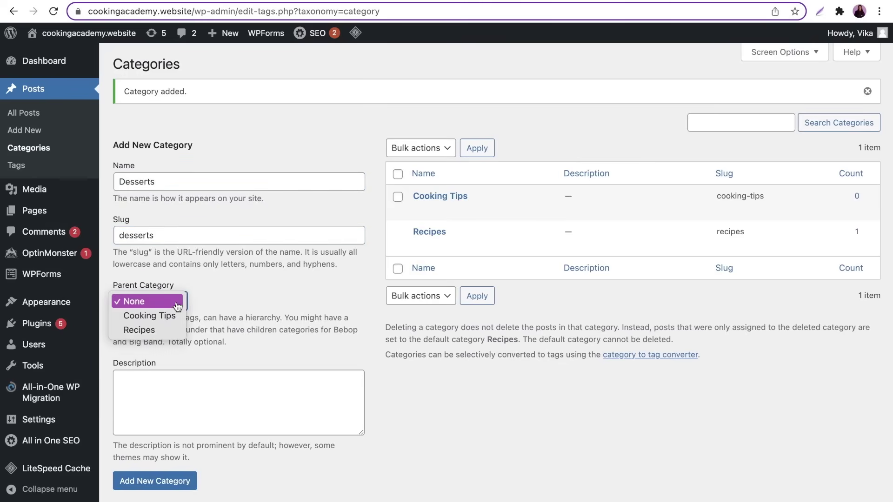
{"action": "left_click", "coordinate": [165, 334]}
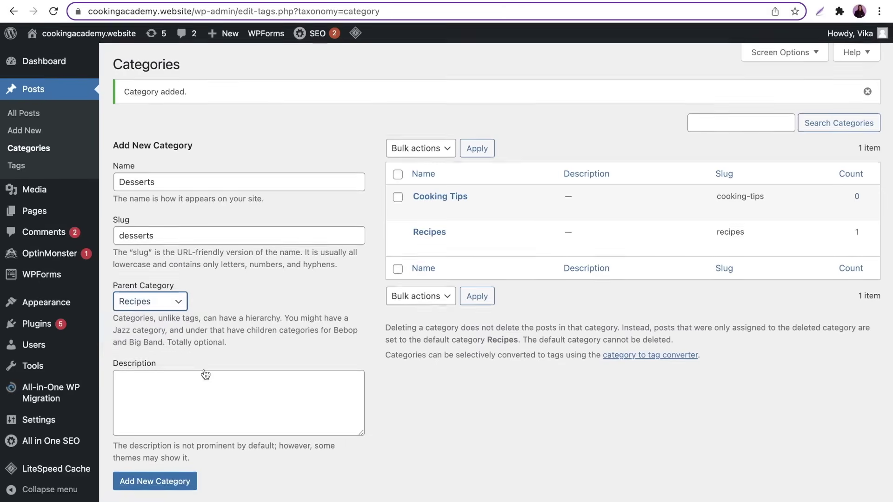
{"action": "left_click", "coordinate": [174, 488]}
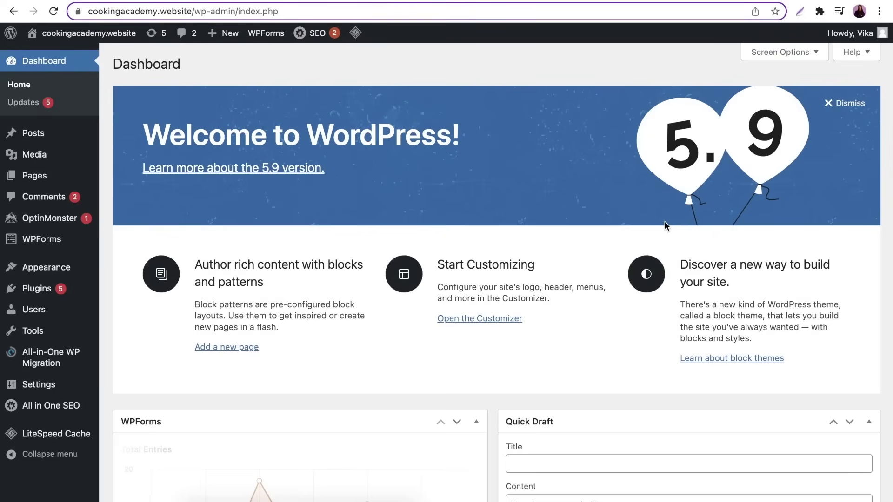
Create a new navigation menu named Main Menu
{"action": "mouse_move", "coordinate": [70, 269]}
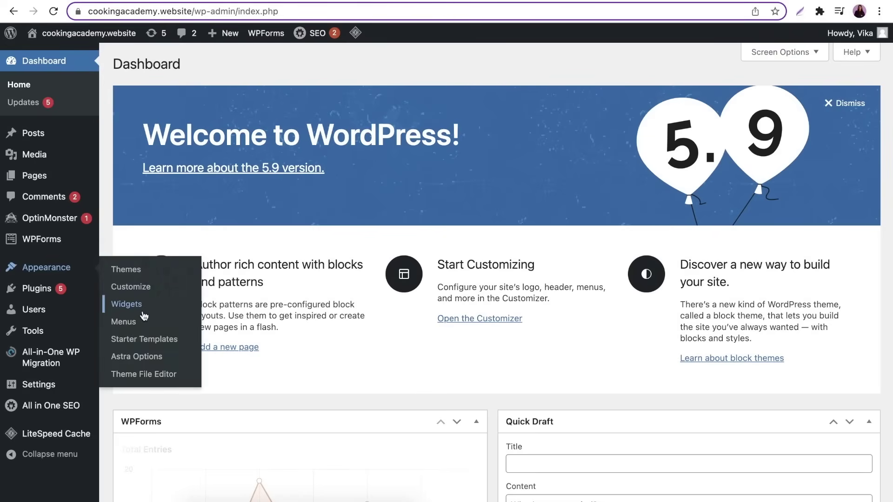
{"action": "left_click", "coordinate": [136, 325]}
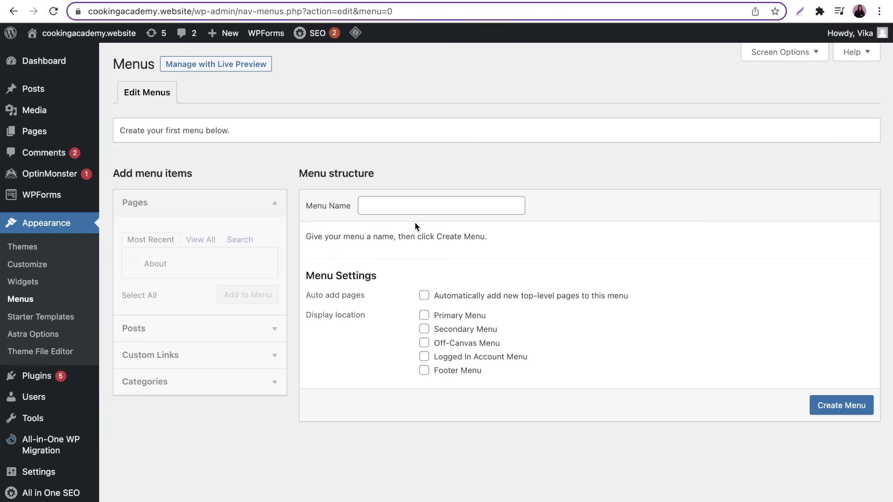
{"action": "left_click", "coordinate": [407, 205]}
{"action": "key", "text": "Down"}
{"action": "key", "text": "Return"}
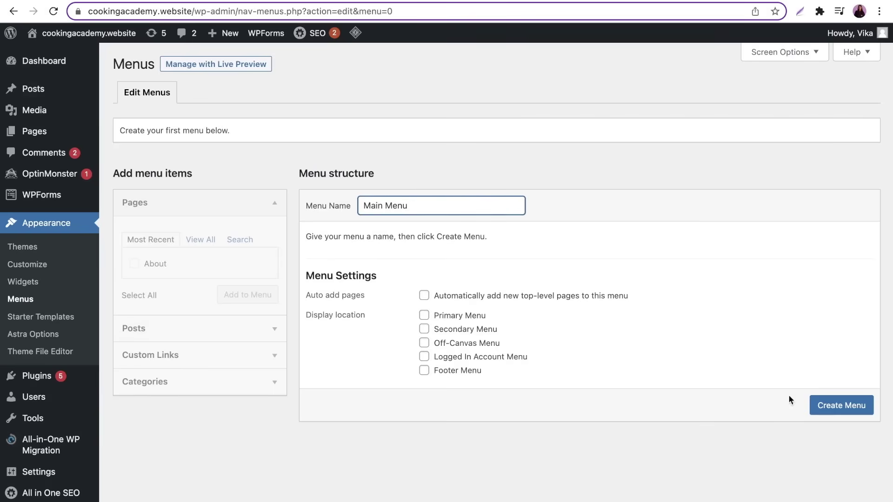
{"action": "left_click", "coordinate": [856, 412]}
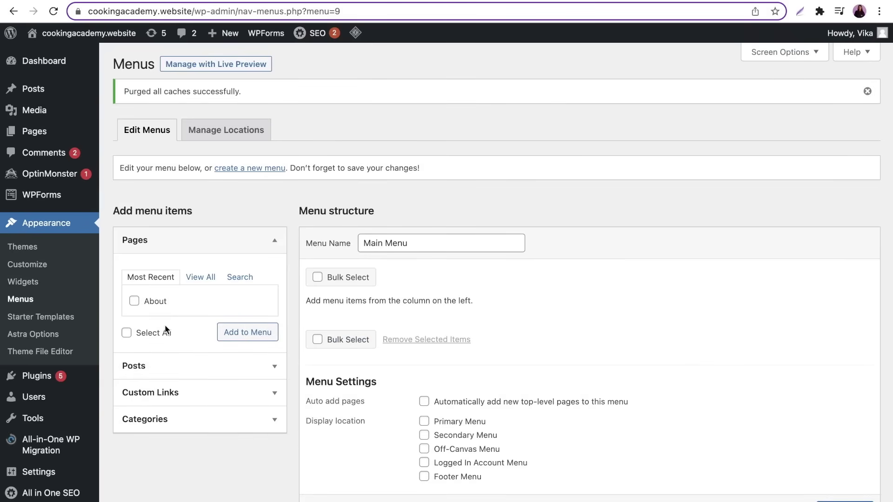
Add the Home and About pages to Main Menu
{"action": "left_click", "coordinate": [206, 281]}
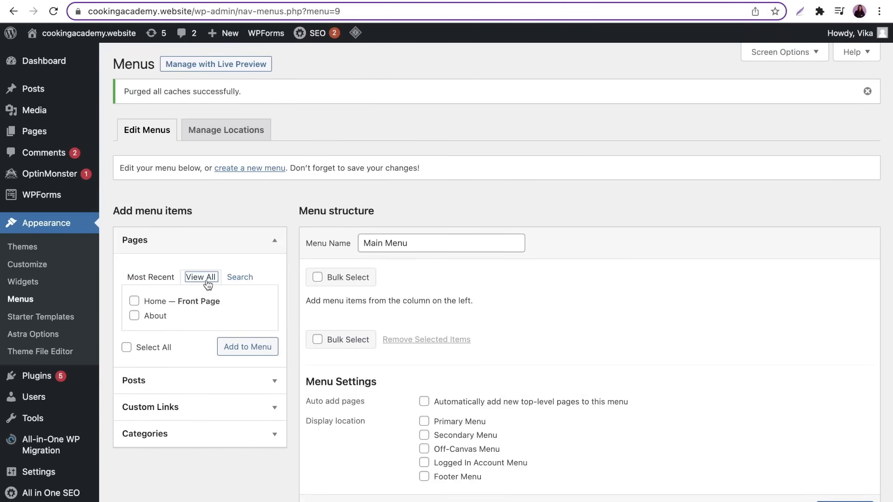
{"action": "left_click", "coordinate": [134, 301]}
{"action": "left_click", "coordinate": [134, 315]}
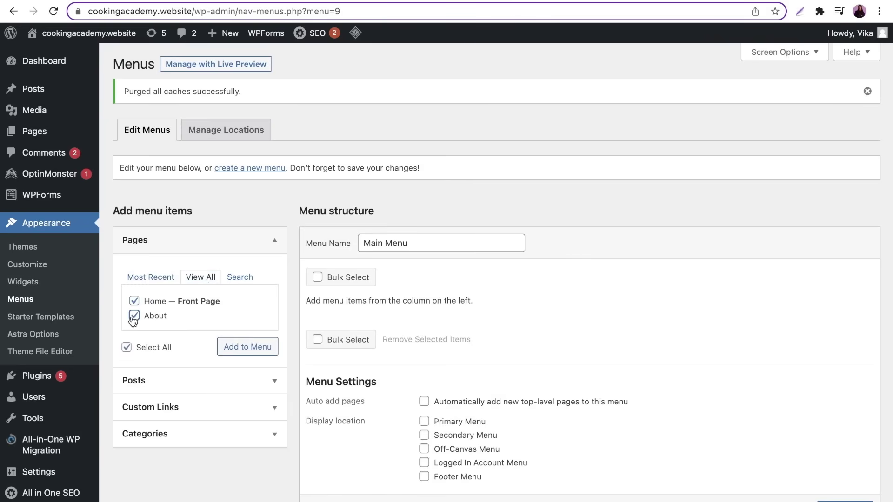
{"action": "left_click", "coordinate": [243, 347]}
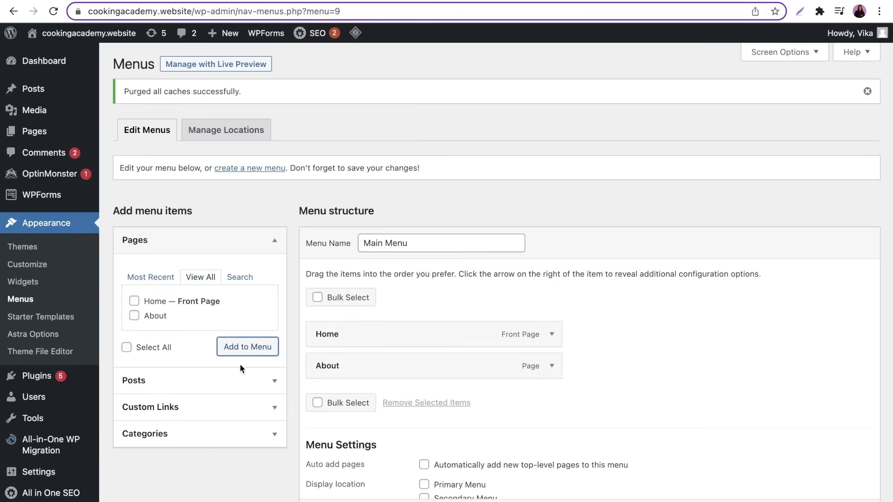
Add every category, including Cooking Tips, Recipes, Appetizers, Desserts and Snacks, to Main Menu
{"action": "left_click", "coordinate": [237, 429]}
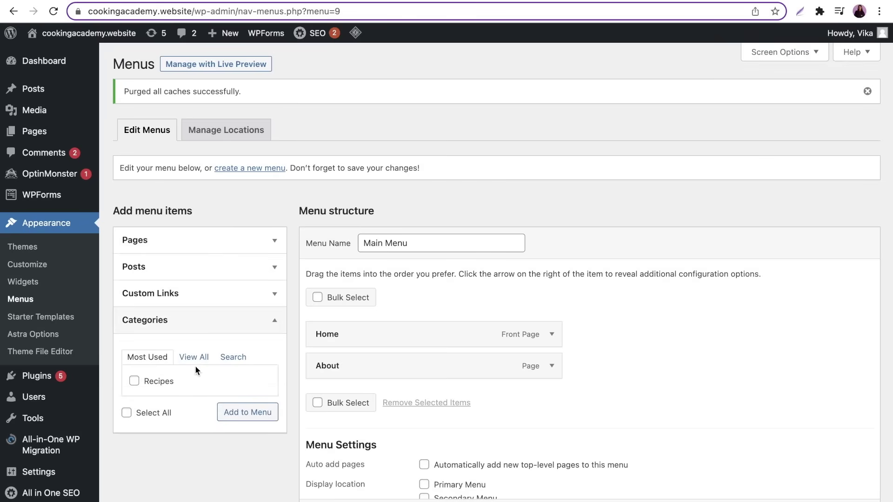
{"action": "left_click", "coordinate": [196, 359]}
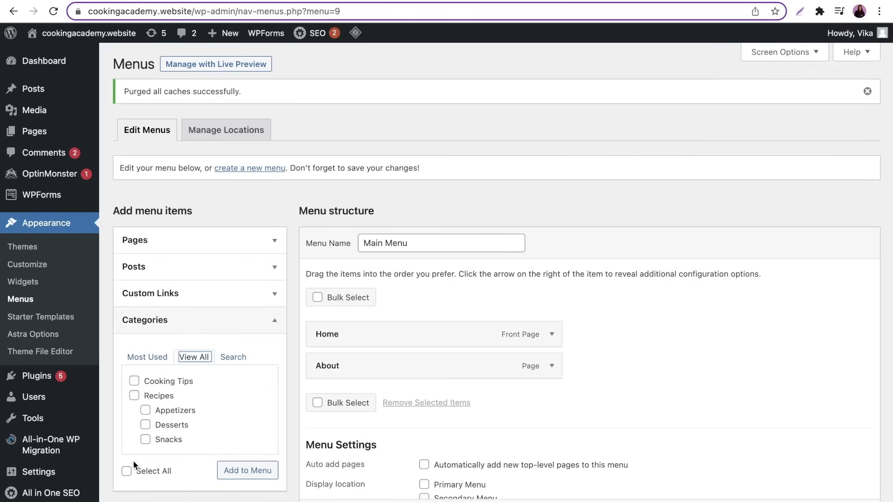
{"action": "left_click", "coordinate": [126, 472]}
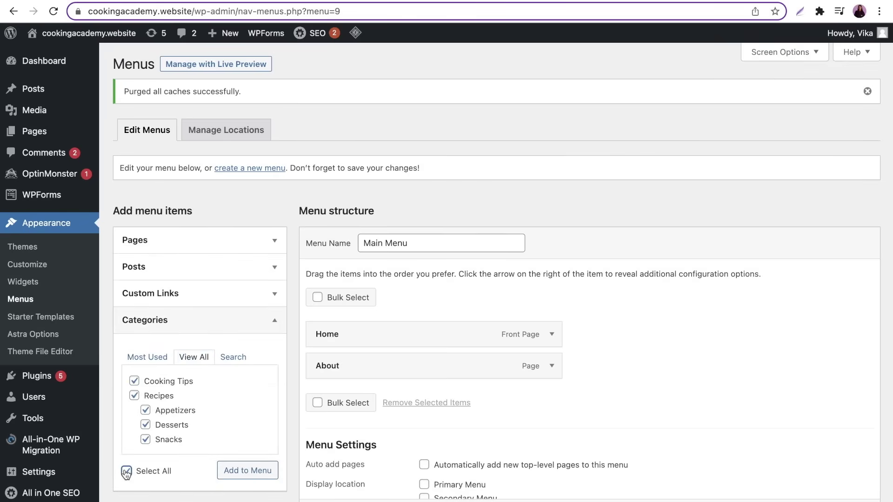
{"action": "left_click", "coordinate": [245, 474]}
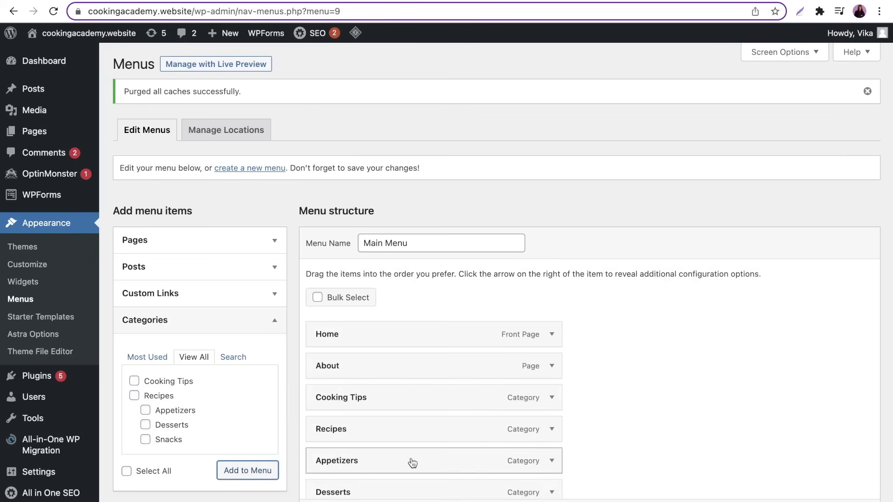
Drag Appetizers and Desserts under Recipes as sub-items and move About to the menu's end
{"action": "scroll", "coordinate": [624, 422], "scroll_direction": "down", "scroll_amount": 3}
{"action": "scroll", "coordinate": [624, 421], "scroll_direction": "down", "scroll_amount": 2}
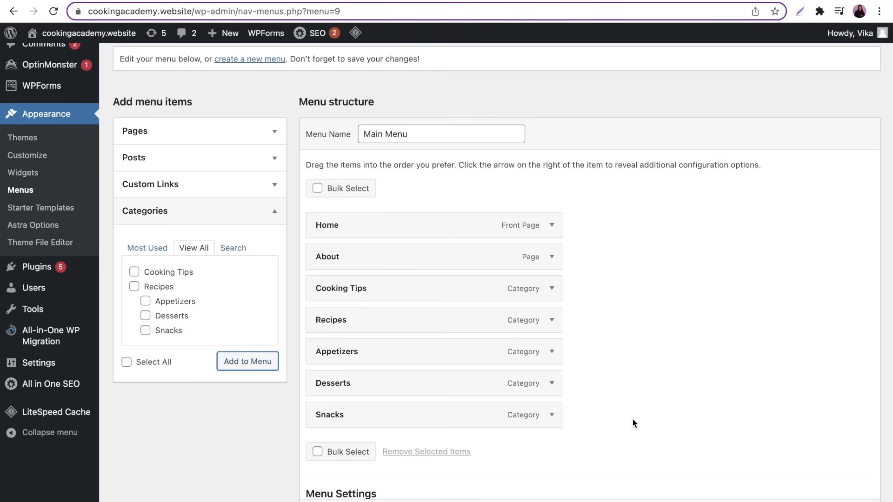
{"action": "left_click_drag", "start_coordinate": [414, 356], "coordinate": [439, 355]}
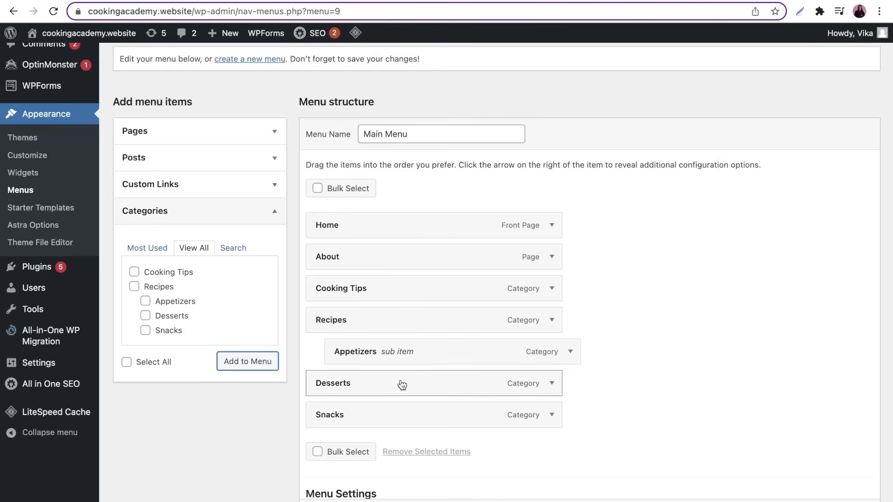
{"action": "left_click_drag", "start_coordinate": [399, 385], "coordinate": [406, 407]}
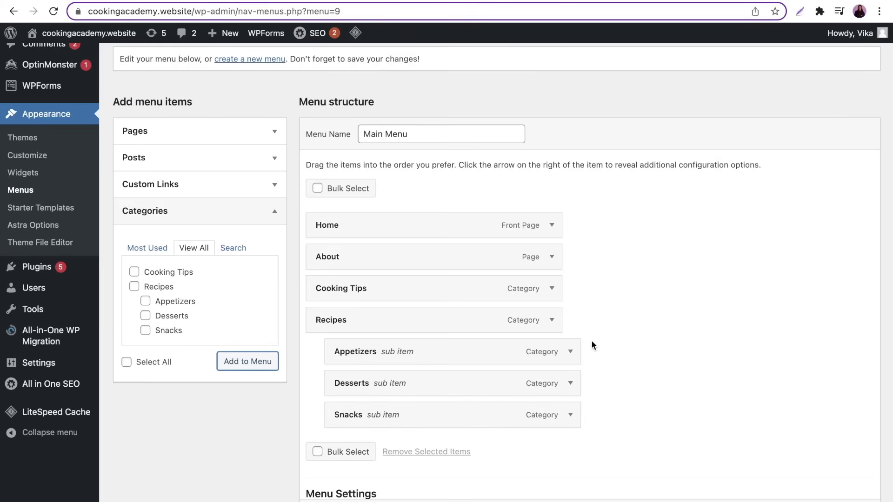
{"action": "left_click_drag", "start_coordinate": [399, 259], "coordinate": [390, 422]}
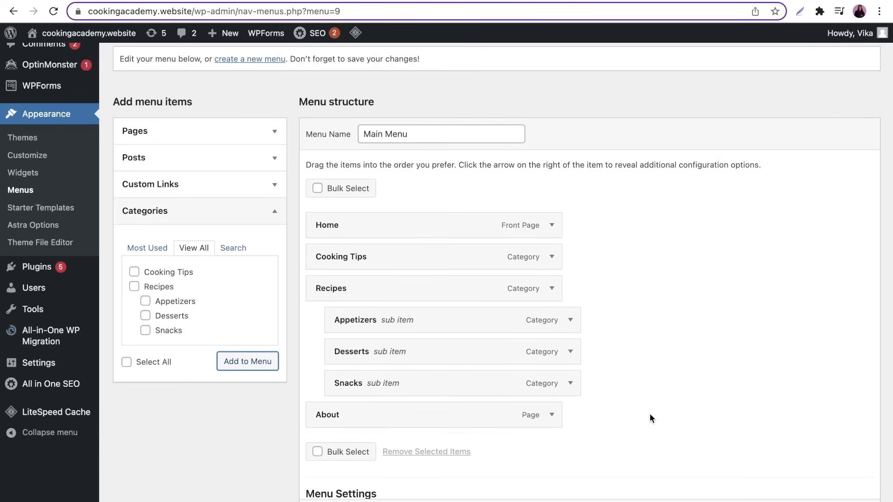
{"action": "scroll", "coordinate": [649, 413], "scroll_direction": "down", "scroll_amount": 4}
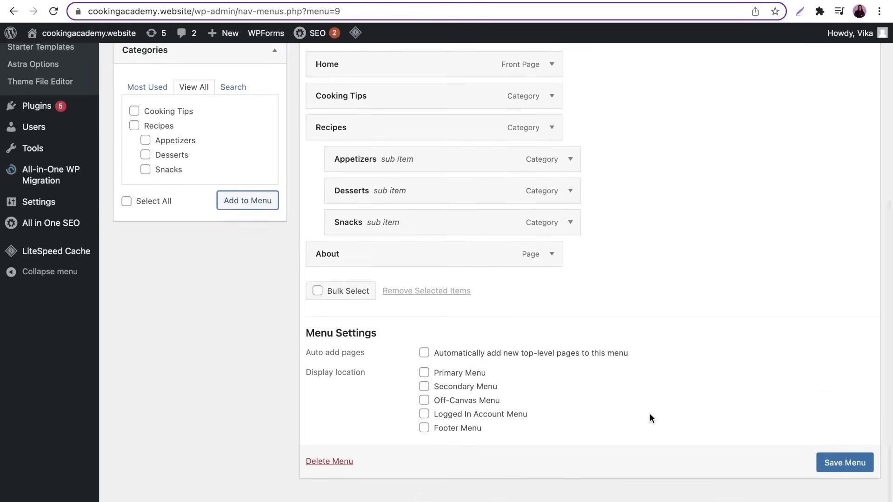
Assign Main Menu to the Primary Menu location, save it, and view the live site
{"action": "left_click", "coordinate": [424, 374]}
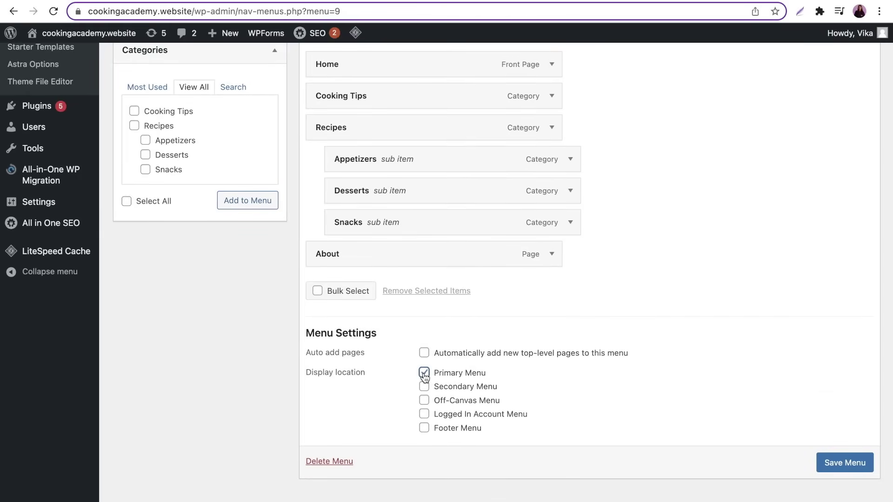
{"action": "left_click", "coordinate": [838, 464]}
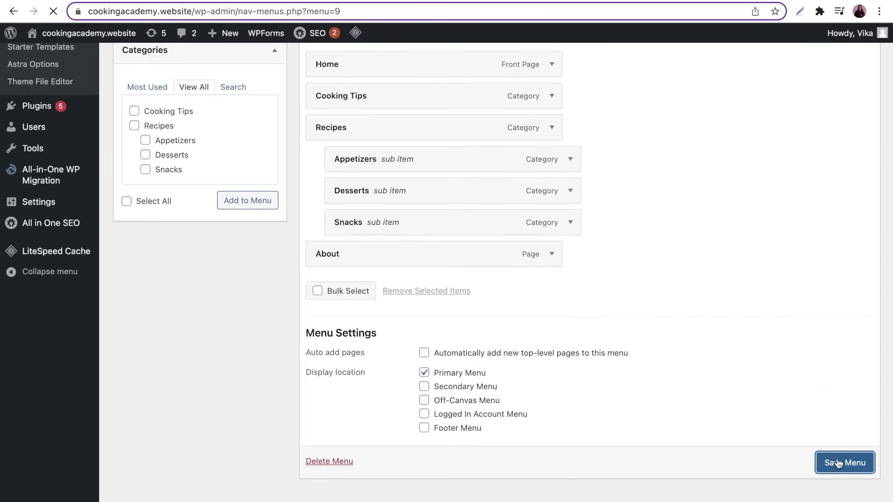
{"action": "mouse_move", "coordinate": [98, 33]}
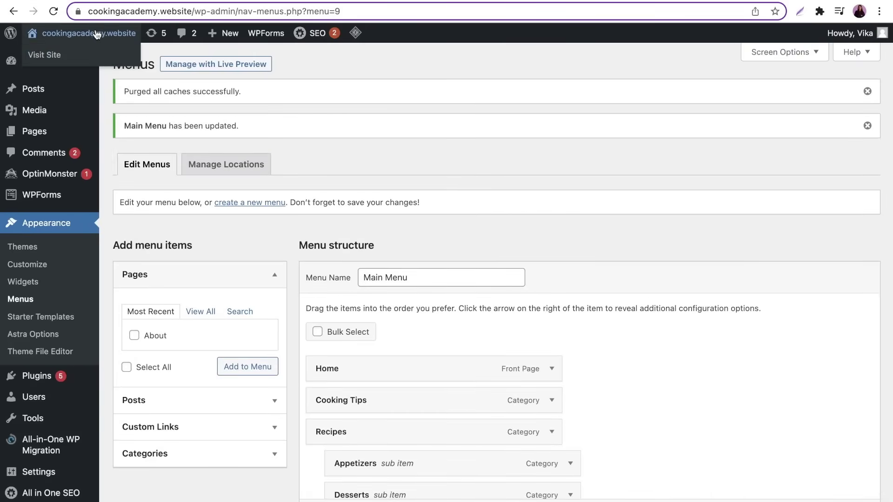
{"action": "left_click", "coordinate": [79, 57]}
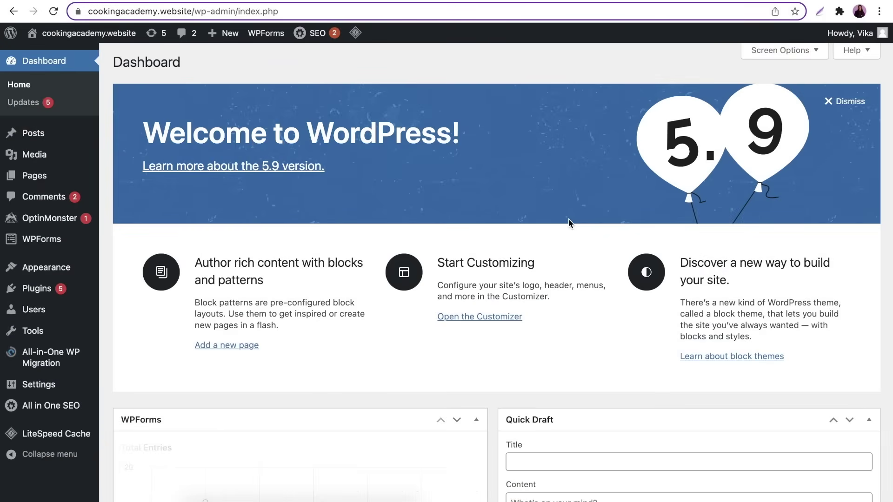
Start a new post titled Macarons Recipe with the macaron directions pasted into the body
{"action": "mouse_move", "coordinate": [40, 133]}
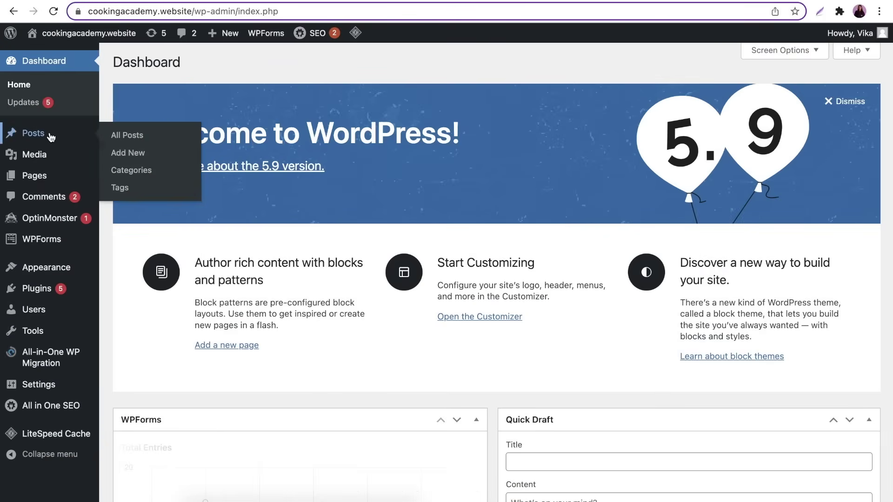
{"action": "left_click", "coordinate": [116, 159]}
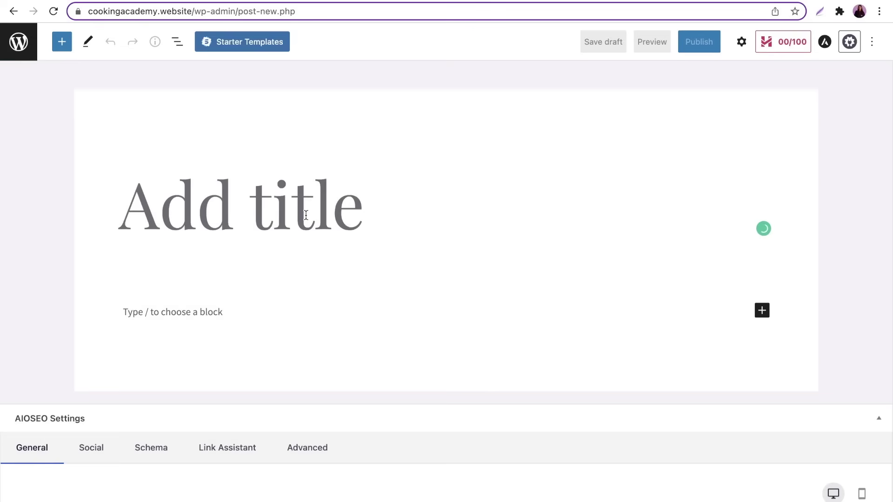
{"action": "type", "text": "Macarons Recipe"}
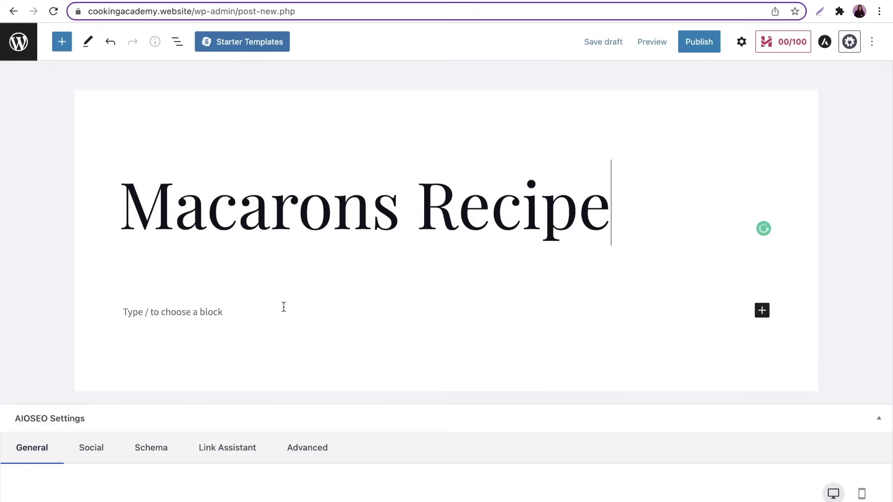
{"action": "left_click", "coordinate": [224, 319]}
{"action": "key", "text": "super+v"}
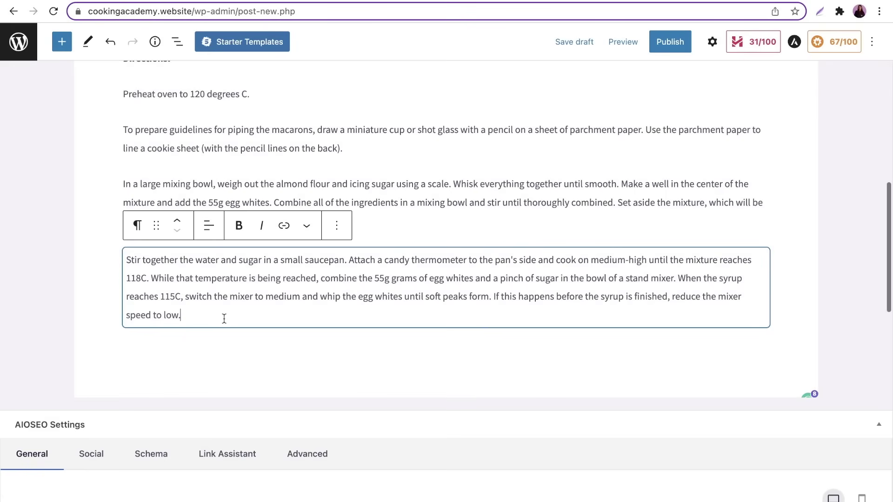
Add an Image block below the directions showing the macarons-in-a-teal-box photo from the media library
{"action": "left_click", "coordinate": [63, 42]}
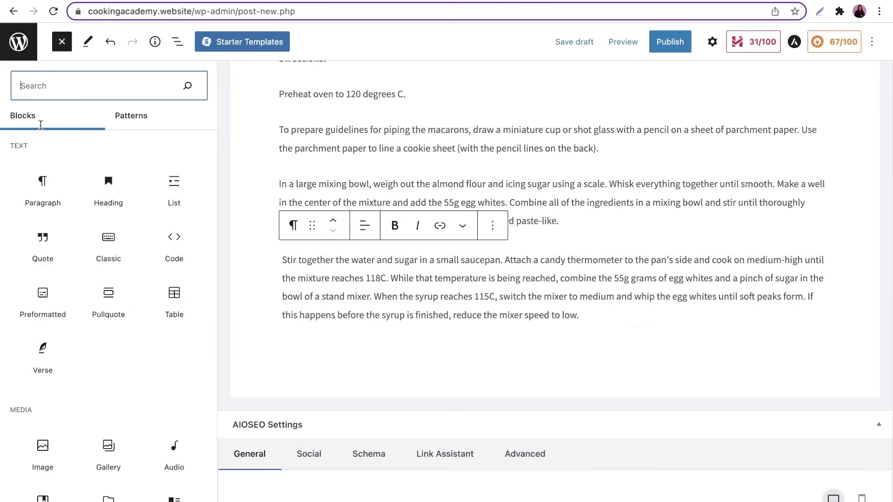
{"action": "left_click", "coordinate": [42, 451]}
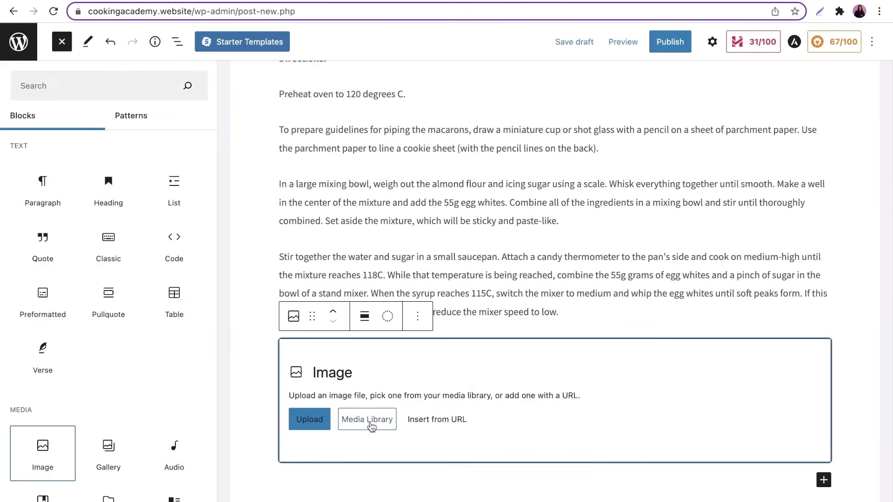
{"action": "left_click", "coordinate": [367, 419]}
{"action": "left_click", "coordinate": [233, 421]}
{"action": "left_click", "coordinate": [70, 187]}
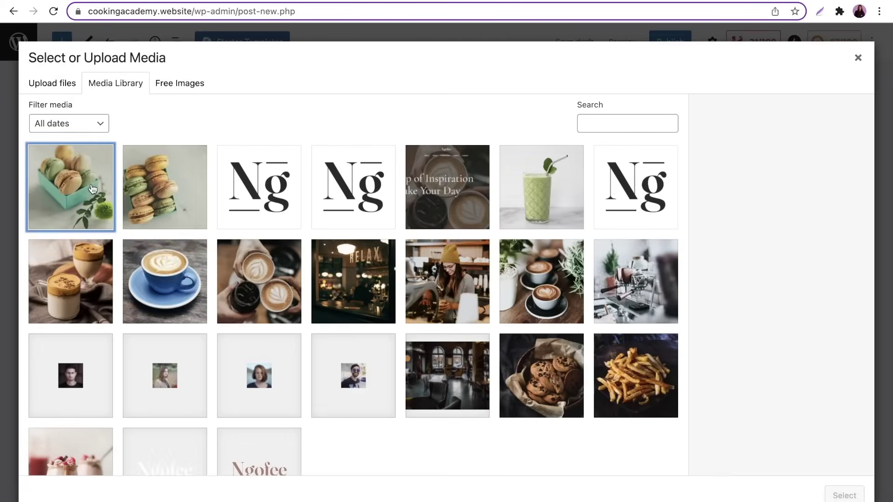
{"action": "left_click", "coordinate": [844, 495]}
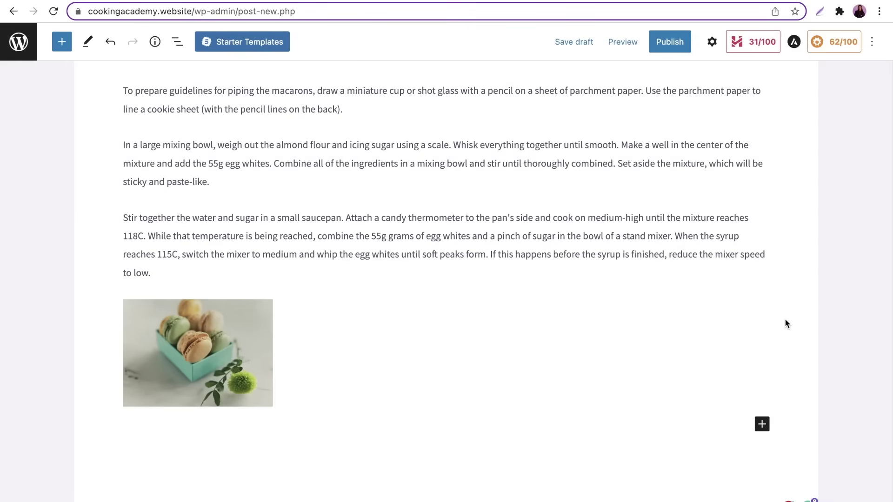
Browse the available blocks in the block inserter
{"action": "left_click", "coordinate": [65, 47]}
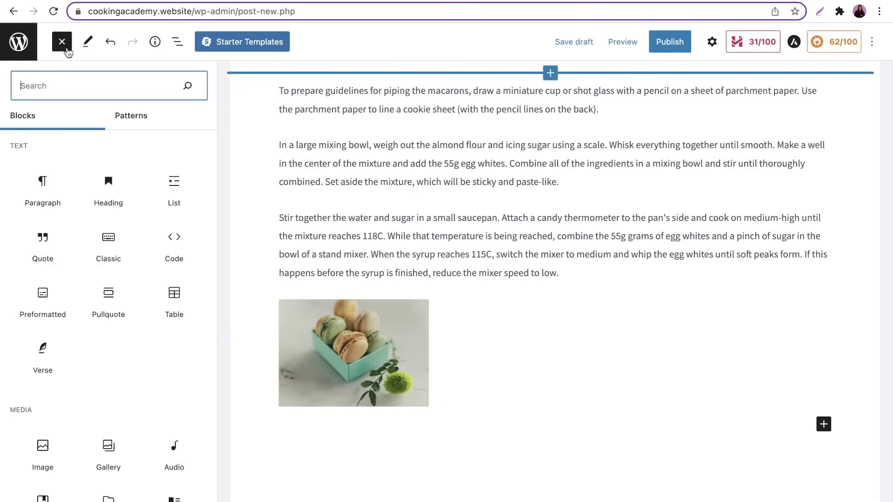
{"action": "scroll", "coordinate": [149, 400], "scroll_direction": "down", "scroll_amount": 8}
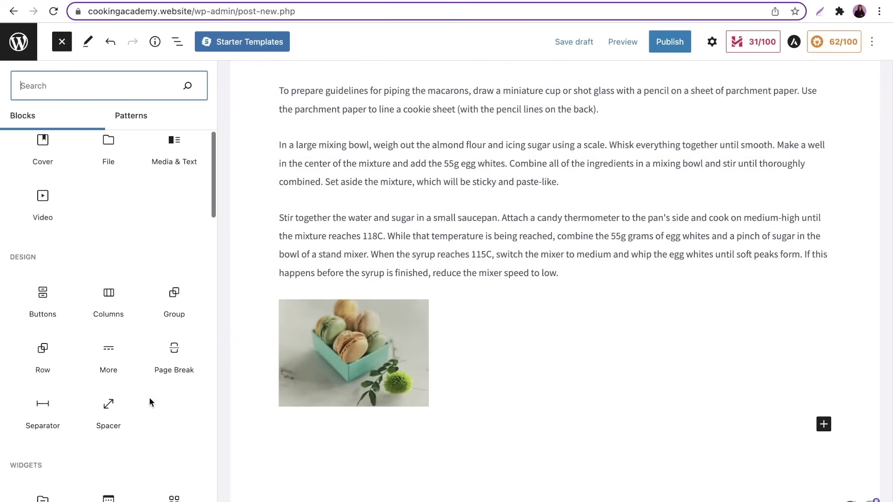
{"action": "scroll", "coordinate": [150, 397], "scroll_direction": "down", "scroll_amount": 7}
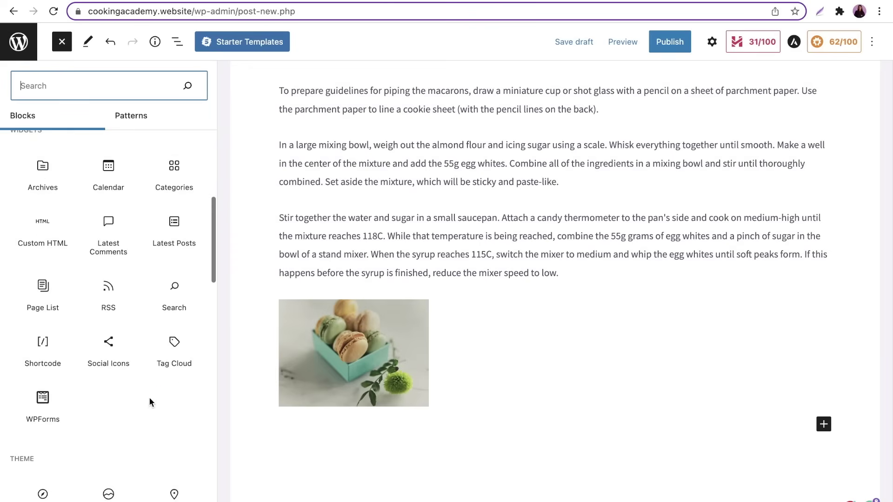
{"action": "scroll", "coordinate": [150, 398], "scroll_direction": "down", "scroll_amount": 5}
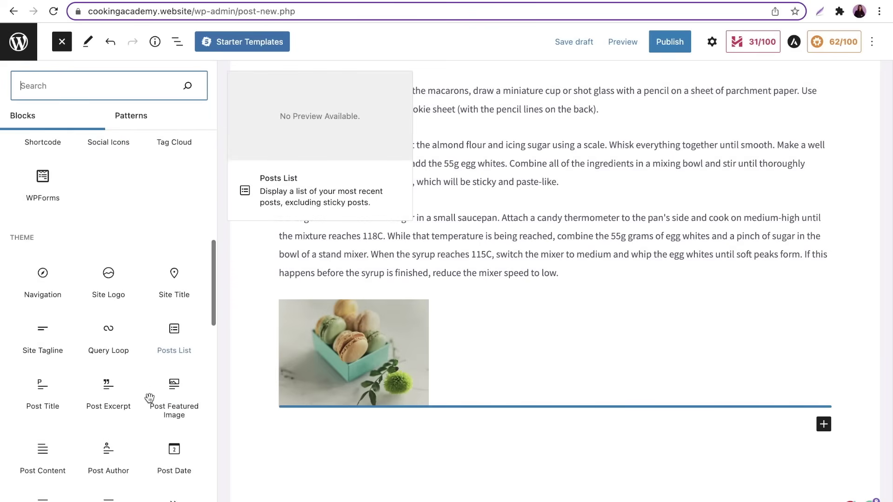
{"action": "scroll", "coordinate": [149, 398], "scroll_direction": "down", "scroll_amount": 4}
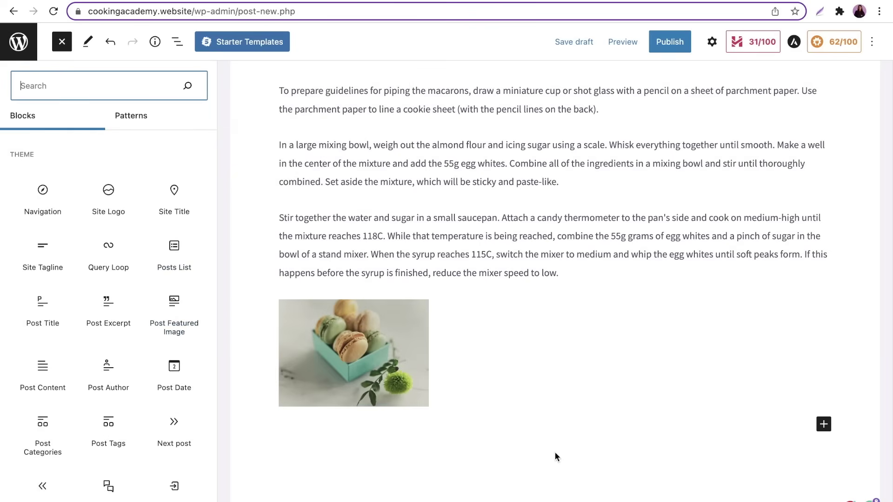
Set the stacked macarons photo as the post's featured image
{"action": "left_click", "coordinate": [577, 454]}
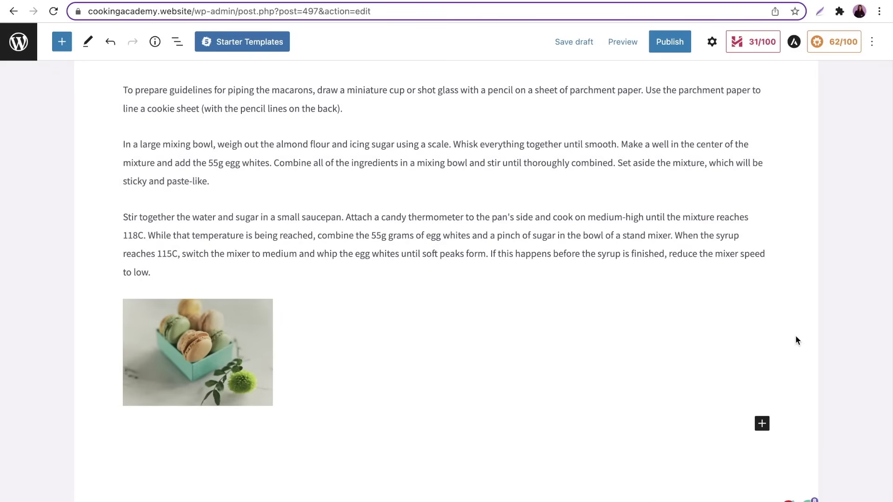
{"action": "left_click", "coordinate": [712, 44]}
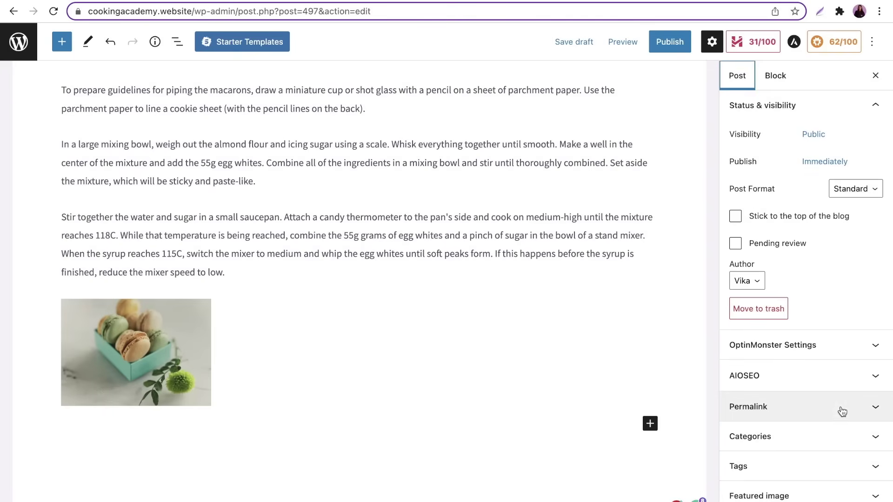
{"action": "scroll", "coordinate": [842, 411], "scroll_direction": "down", "scroll_amount": 1}
{"action": "left_click", "coordinate": [834, 442]}
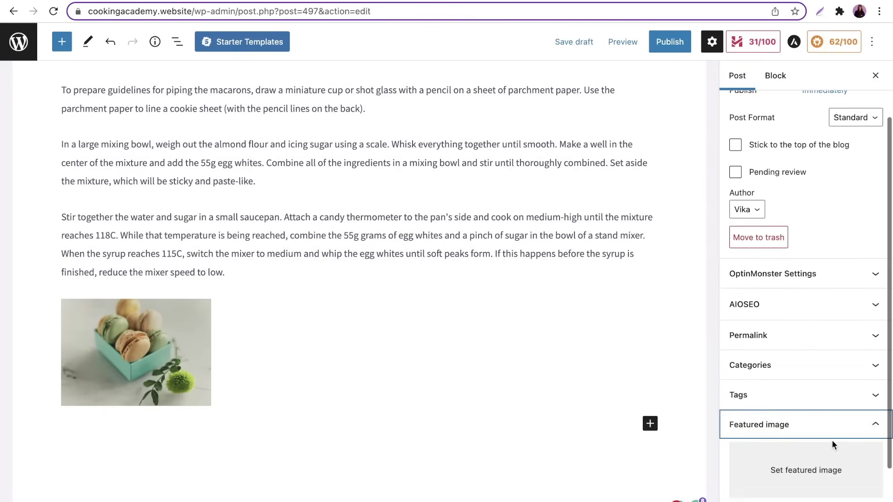
{"action": "left_click", "coordinate": [814, 410]}
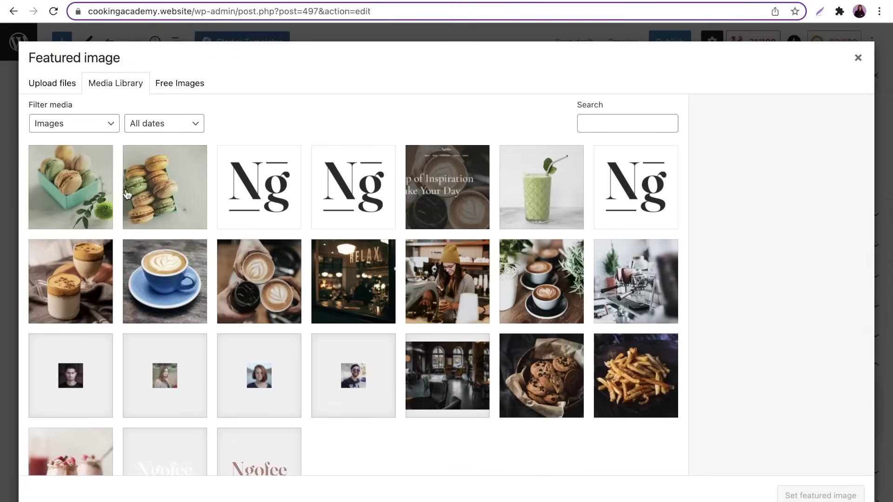
{"action": "left_click", "coordinate": [147, 190]}
{"action": "left_click", "coordinate": [821, 495]}
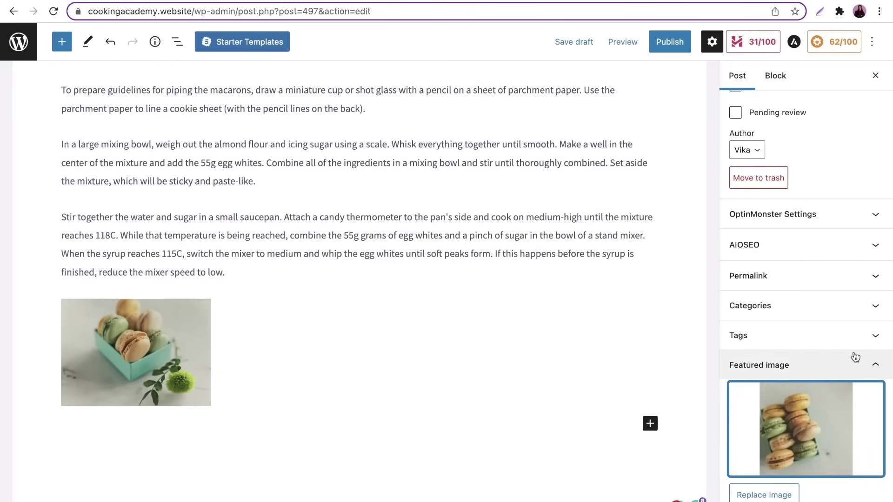
File the post under the Desserts category
{"action": "scroll", "coordinate": [855, 356], "scroll_direction": "up", "scroll_amount": 1}
{"action": "left_click", "coordinate": [815, 351]}
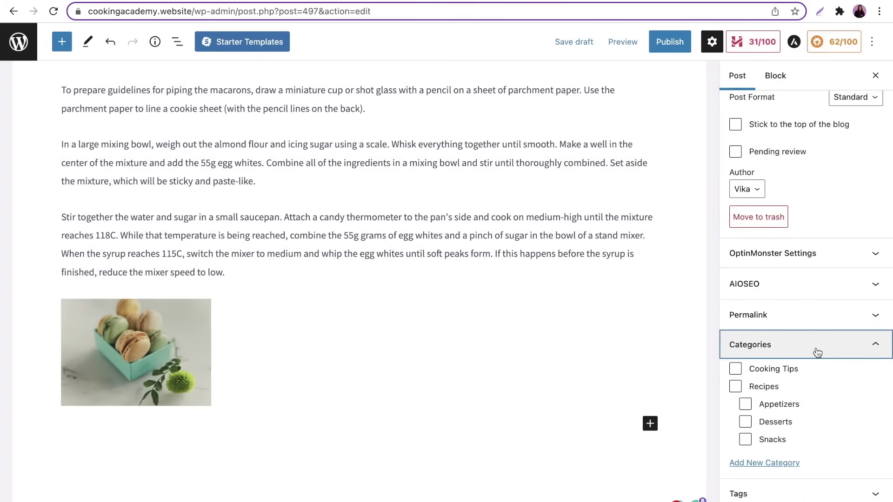
{"action": "scroll", "coordinate": [866, 424], "scroll_direction": "down", "scroll_amount": 2}
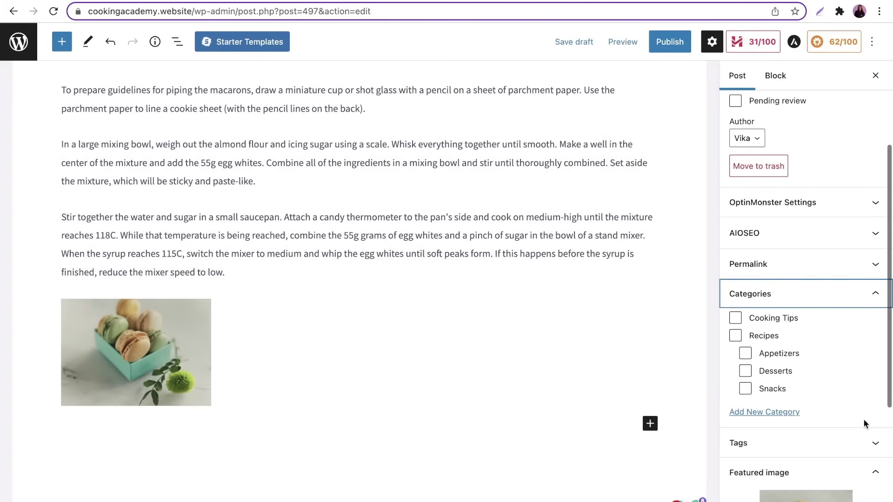
{"action": "left_click", "coordinate": [746, 371]}
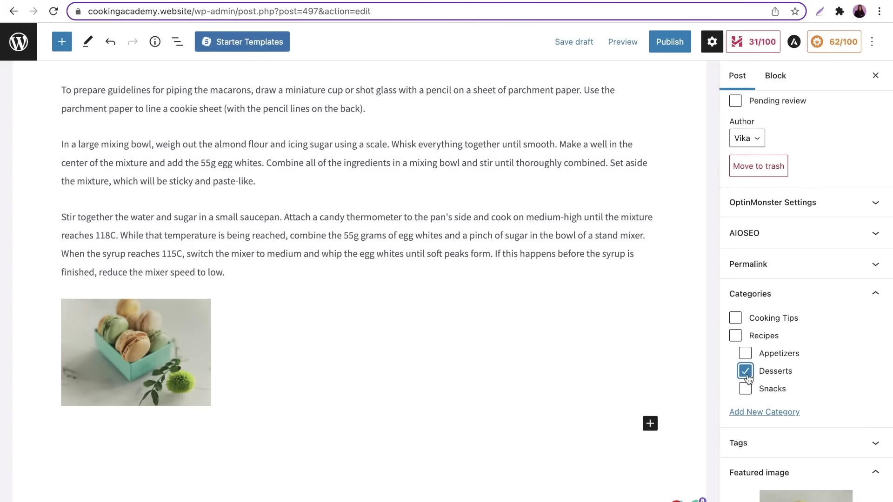
{"action": "scroll", "coordinate": [830, 378], "scroll_direction": "down", "scroll_amount": 1}
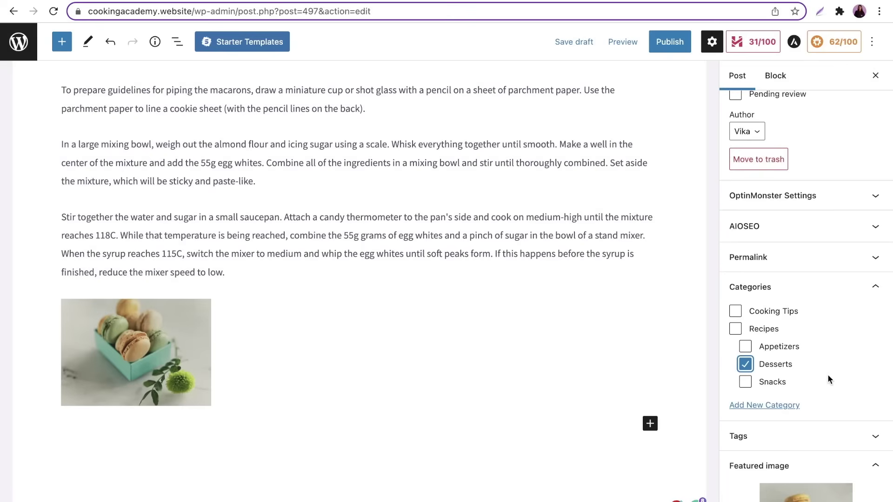
{"action": "left_click", "coordinate": [621, 43]}
Preview the Macarons Recipe post in a new tab and scroll down through it
{"action": "left_click", "coordinate": [553, 155]}
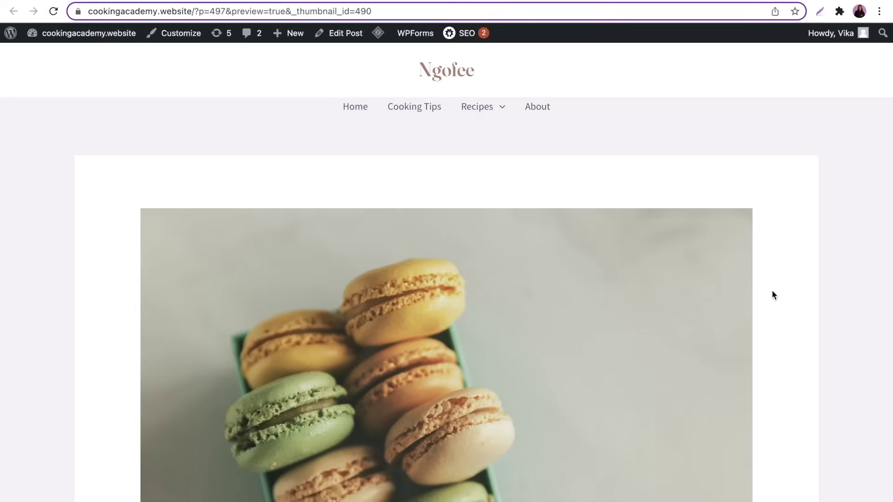
{"action": "scroll", "coordinate": [772, 292], "scroll_direction": "down", "scroll_amount": 4}
{"action": "scroll", "coordinate": [772, 291], "scroll_direction": "down", "scroll_amount": 5}
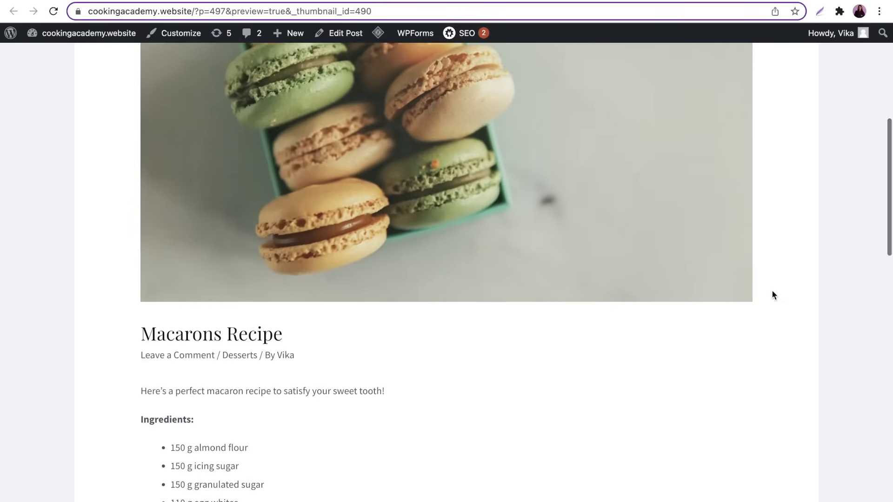
{"action": "scroll", "coordinate": [772, 294], "scroll_direction": "down", "scroll_amount": 2}
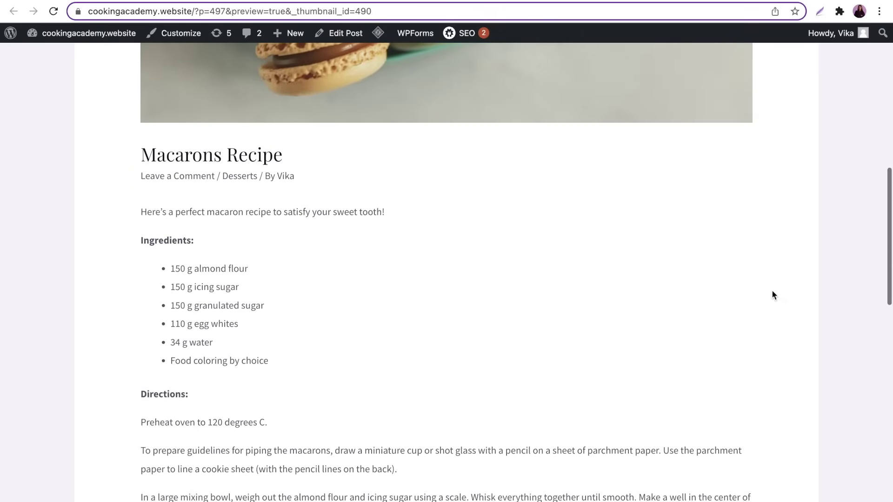
{"action": "scroll", "coordinate": [772, 295], "scroll_direction": "down", "scroll_amount": 4}
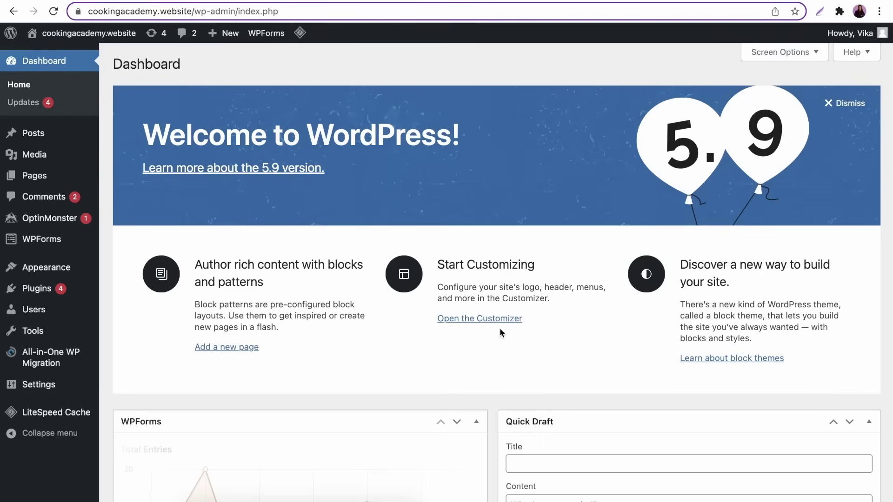
Search the plugin directory for 'All in One SEO', then install and activate it
{"action": "mouse_move", "coordinate": [63, 290]}
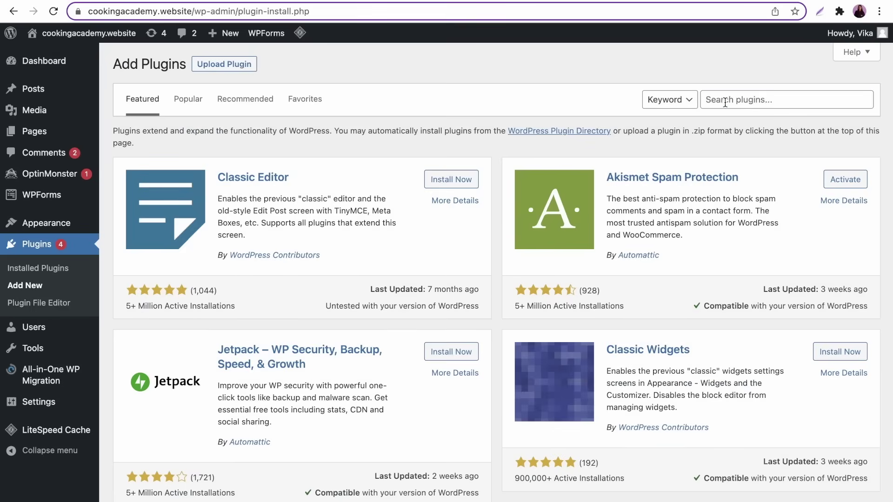
{"action": "left_click", "coordinate": [725, 103]}
{"action": "type", "text": "All in one SEO"}
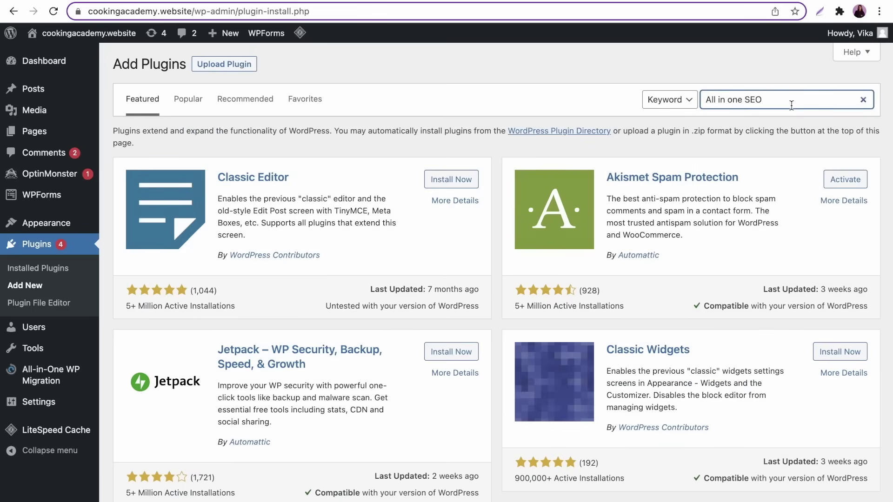
{"action": "key", "text": "Return"}
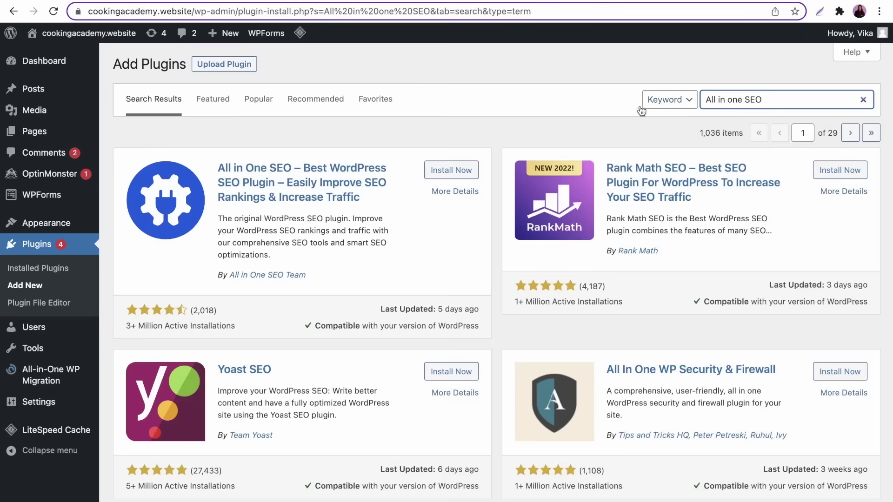
{"action": "left_click", "coordinate": [458, 172]}
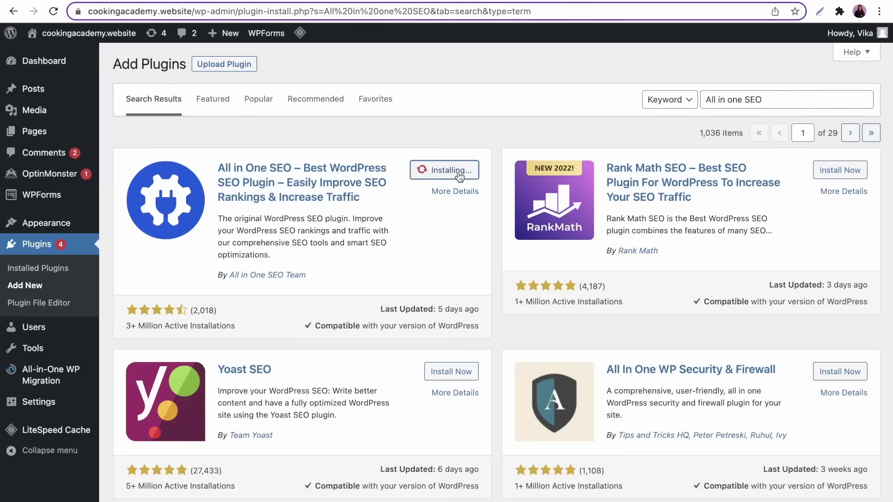
{"action": "left_click", "coordinate": [458, 173]}
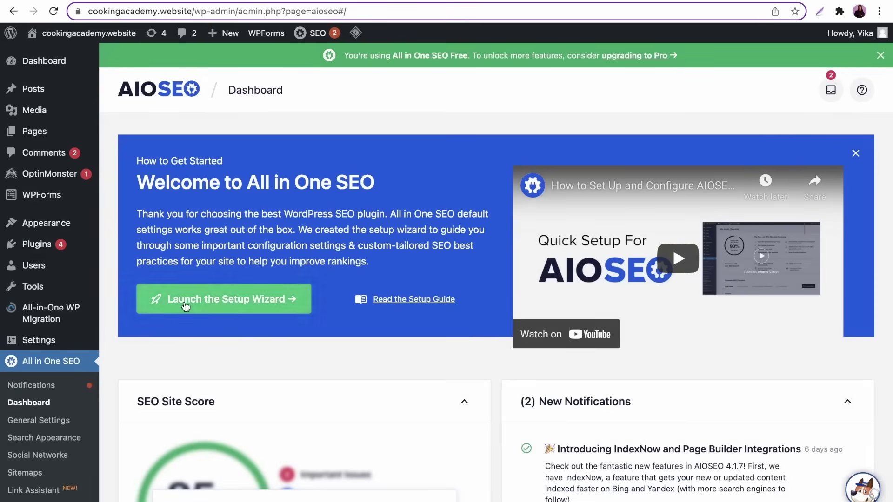
Launch the AIOSEO wizard, start Step 1 with Blog as the category, and scroll to the Home Page fields
{"action": "left_click", "coordinate": [186, 307]}
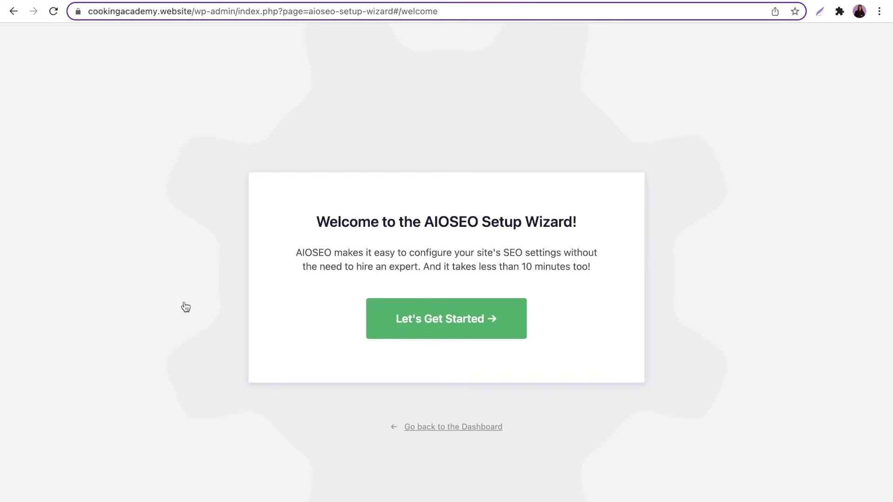
{"action": "left_click", "coordinate": [468, 330]}
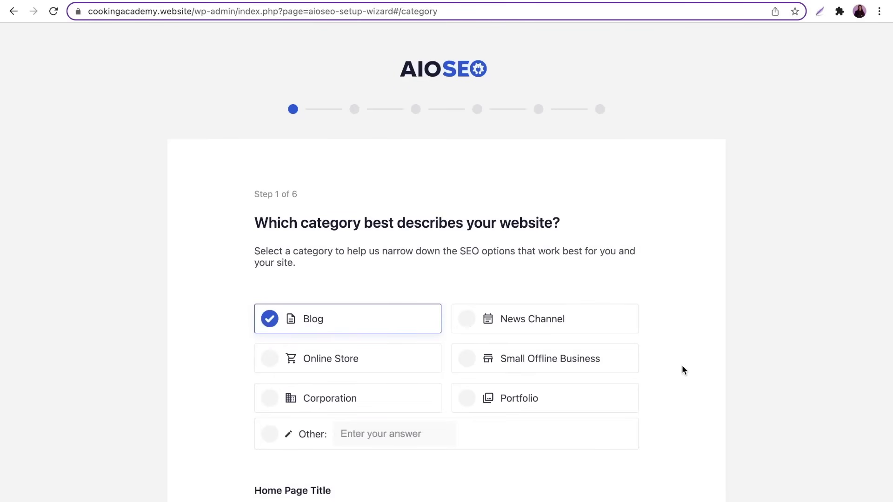
{"action": "scroll", "coordinate": [683, 367], "scroll_direction": "down", "scroll_amount": 3}
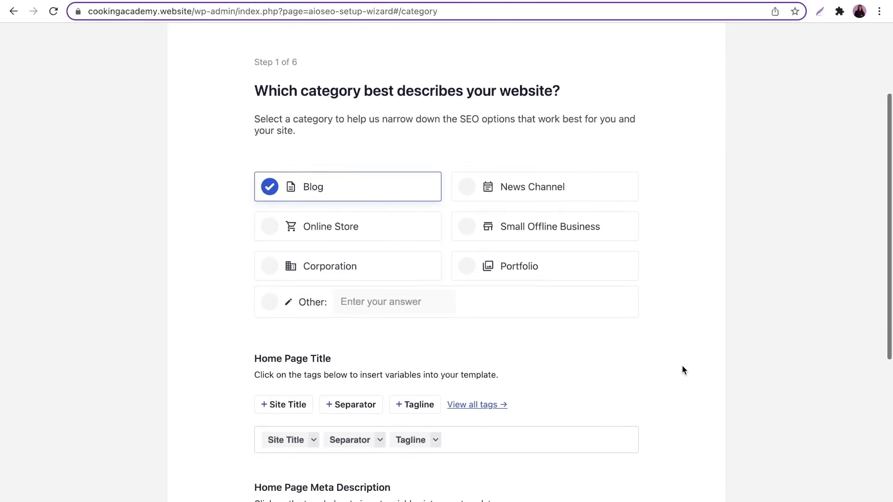
{"action": "scroll", "coordinate": [683, 367], "scroll_direction": "down", "scroll_amount": 3}
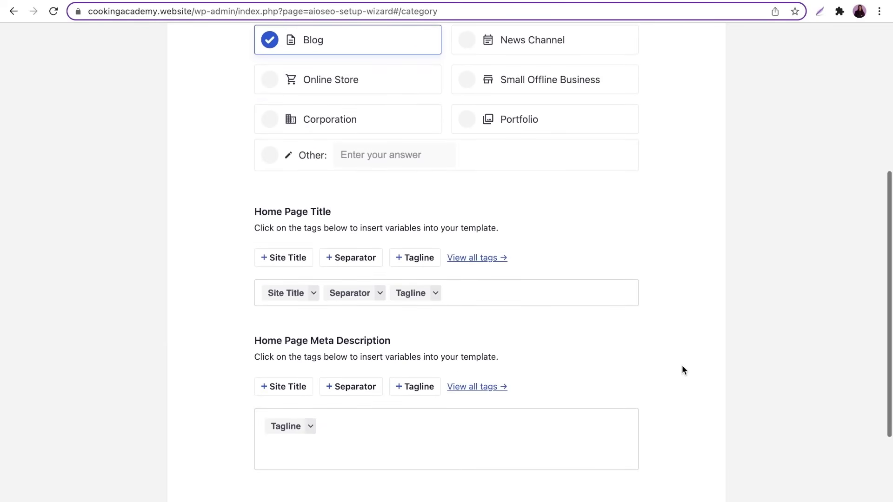